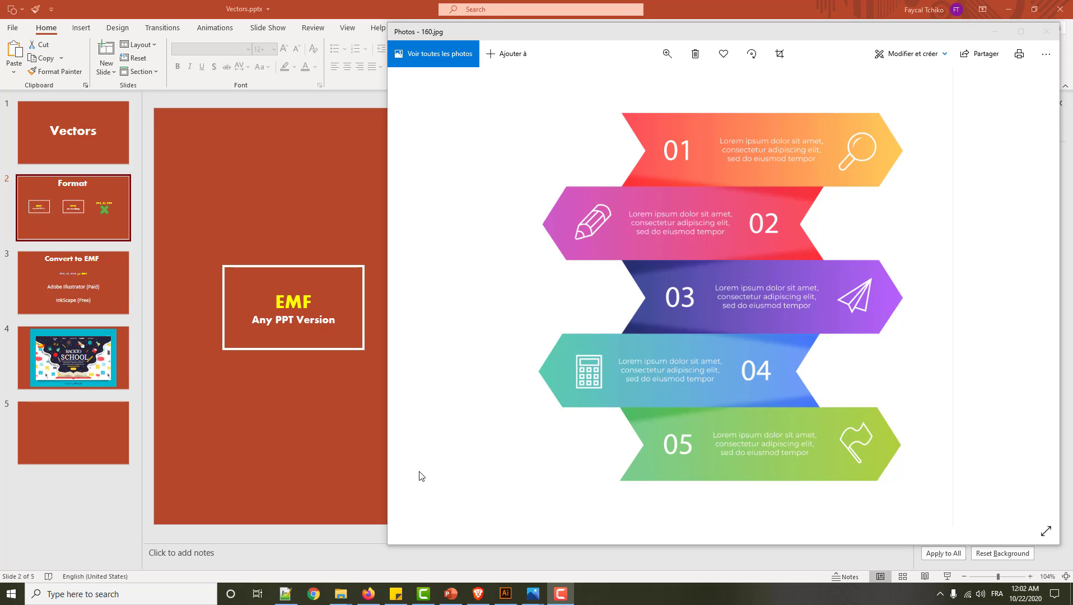
Return to PowerPoint's Format slide comparing EMF, SVG and crossed-out EPS, AI, PDF.
{"action": "left_click", "coordinate": [344, 454]}
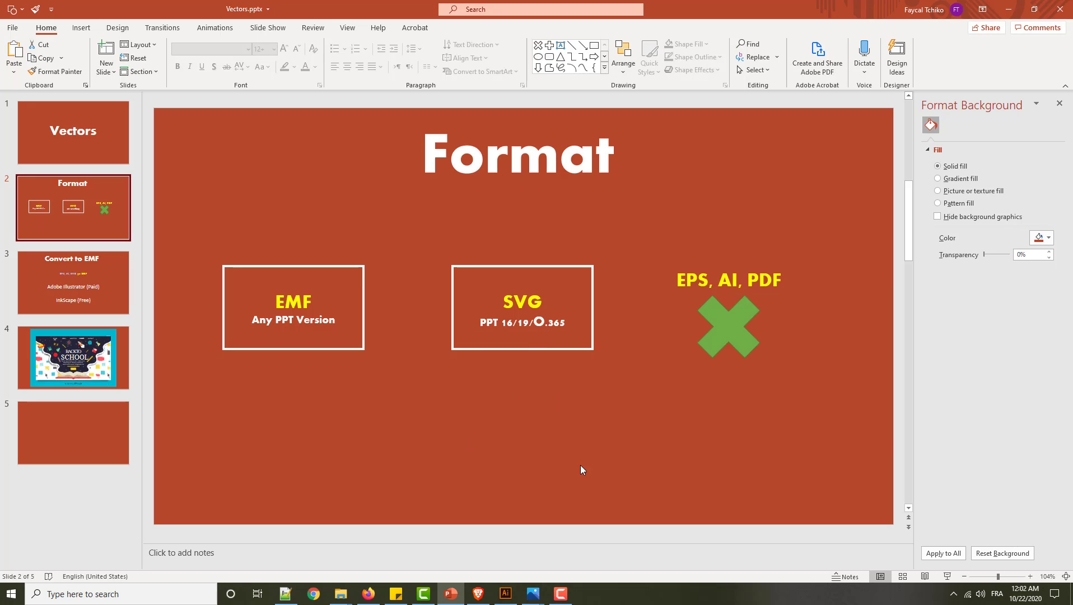
{"action": "mouse_move", "coordinate": [532, 593]}
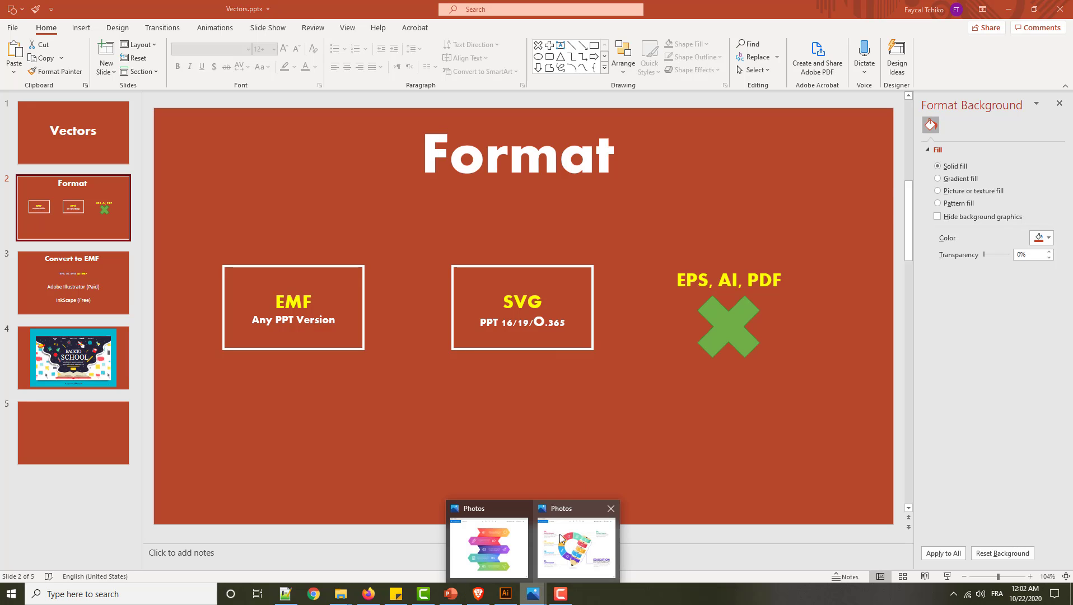
{"action": "left_click", "coordinate": [496, 534]}
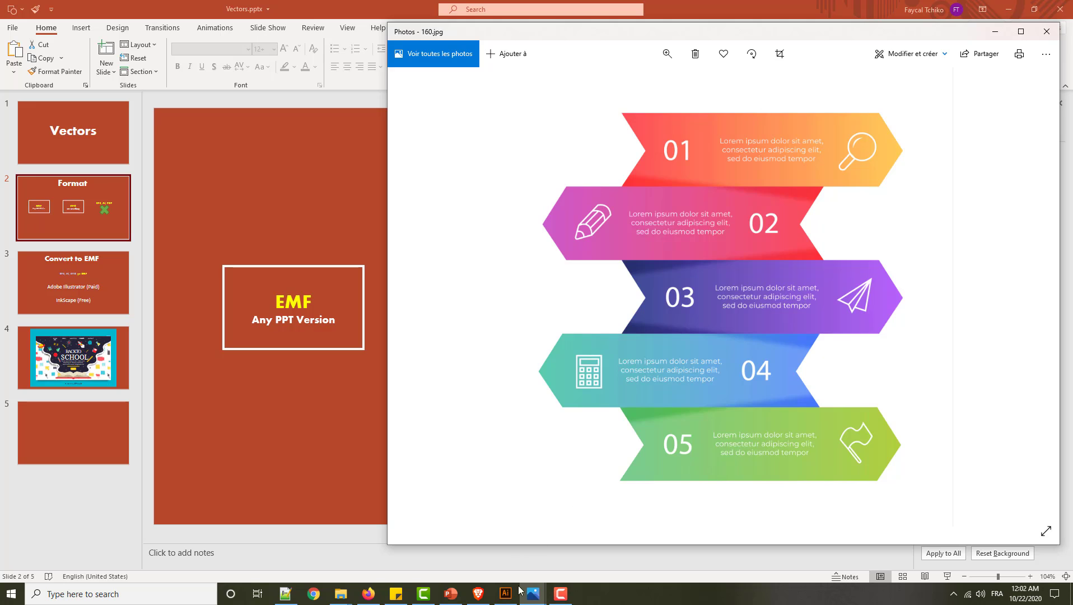
{"action": "mouse_move", "coordinate": [554, 585]}
{"action": "left_click", "coordinate": [588, 553]}
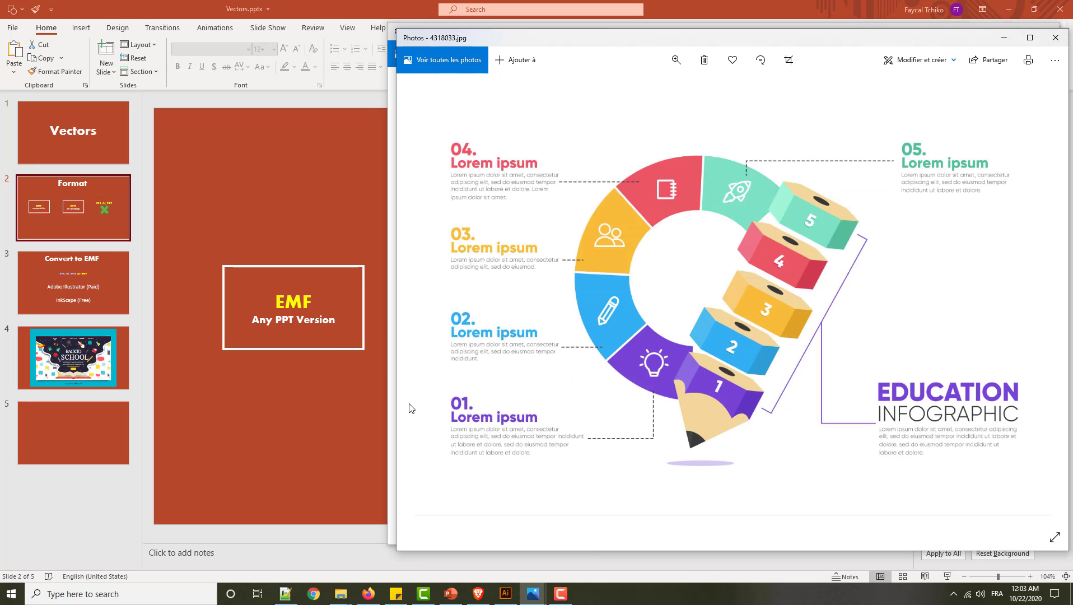
{"action": "left_click", "coordinate": [362, 436]}
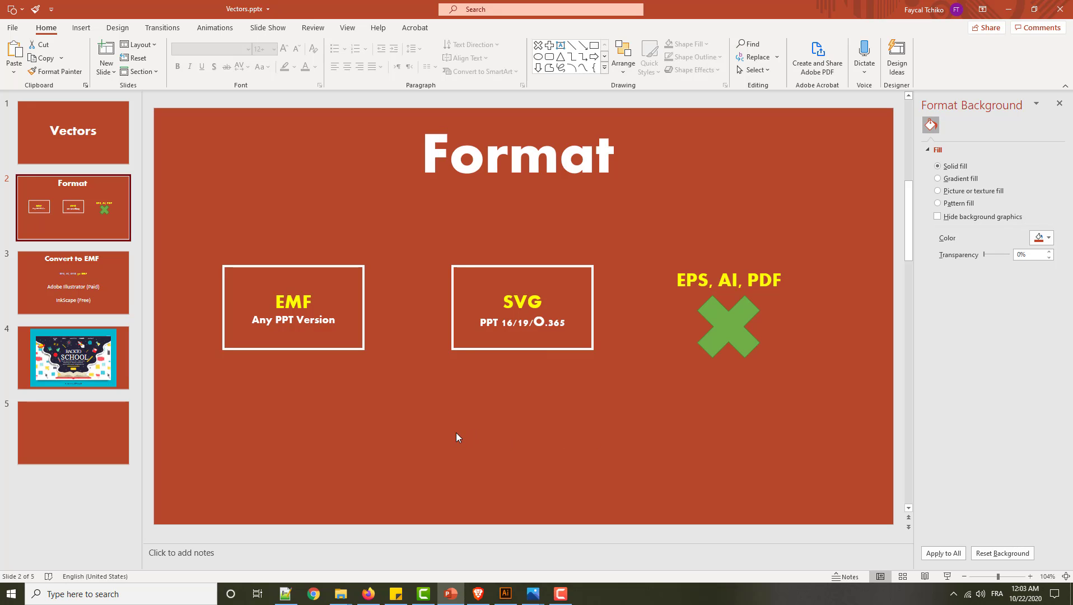
Drag 160.eps from the colorful-infographic-banners-set folder into the open Illustrator document.
{"action": "mouse_move", "coordinate": [340, 593]}
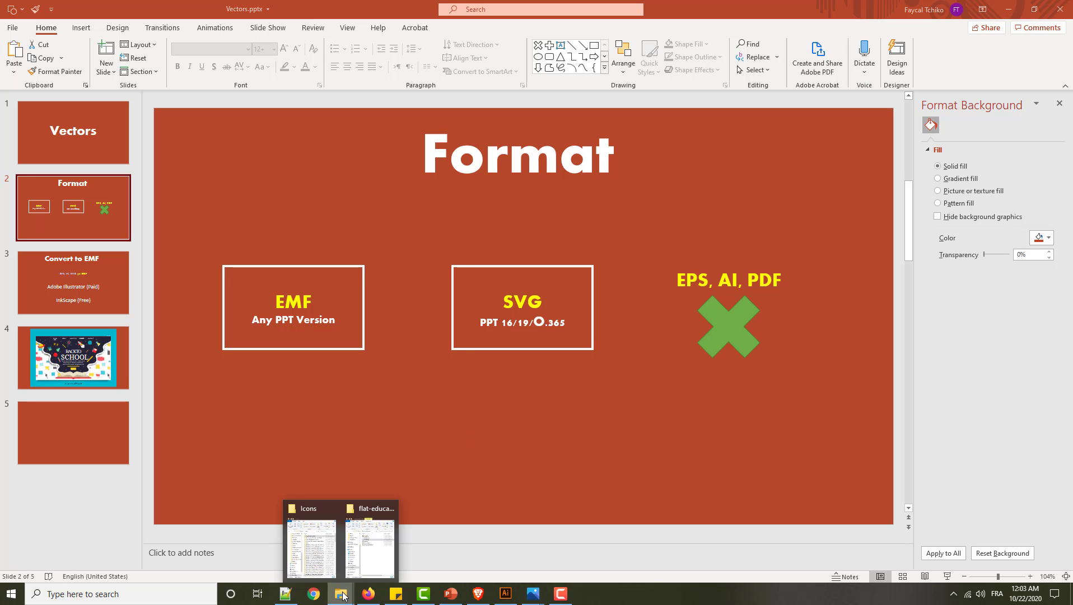
{"action": "left_click", "coordinate": [371, 563]}
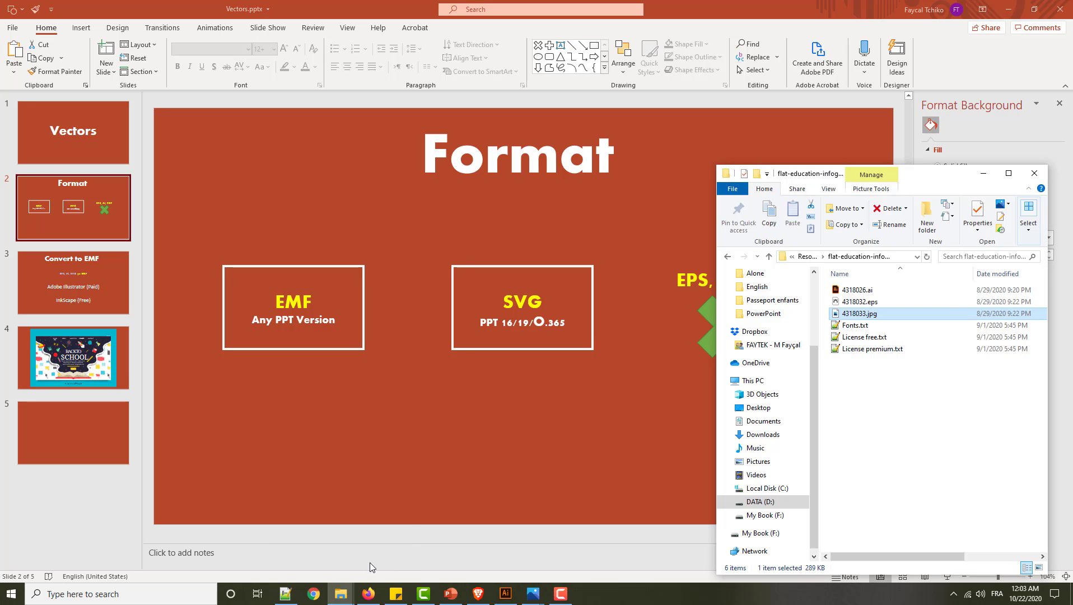
{"action": "left_click", "coordinate": [806, 256]}
{"action": "double_click", "coordinate": [924, 295]}
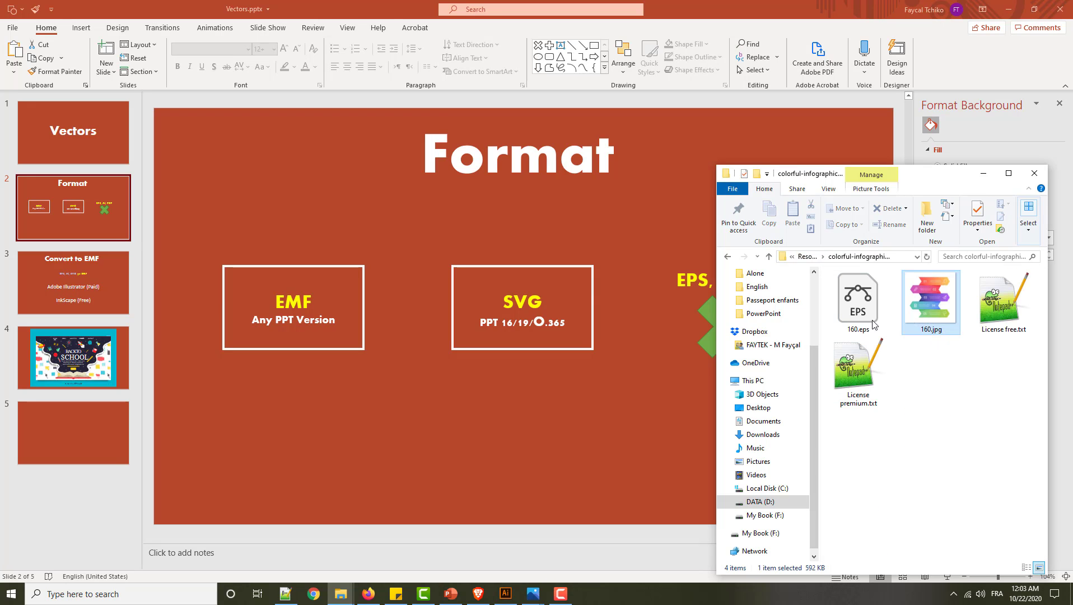
{"action": "left_click", "coordinate": [869, 315]}
{"action": "left_click_drag", "start_coordinate": [871, 314], "coordinate": [208, 234]}
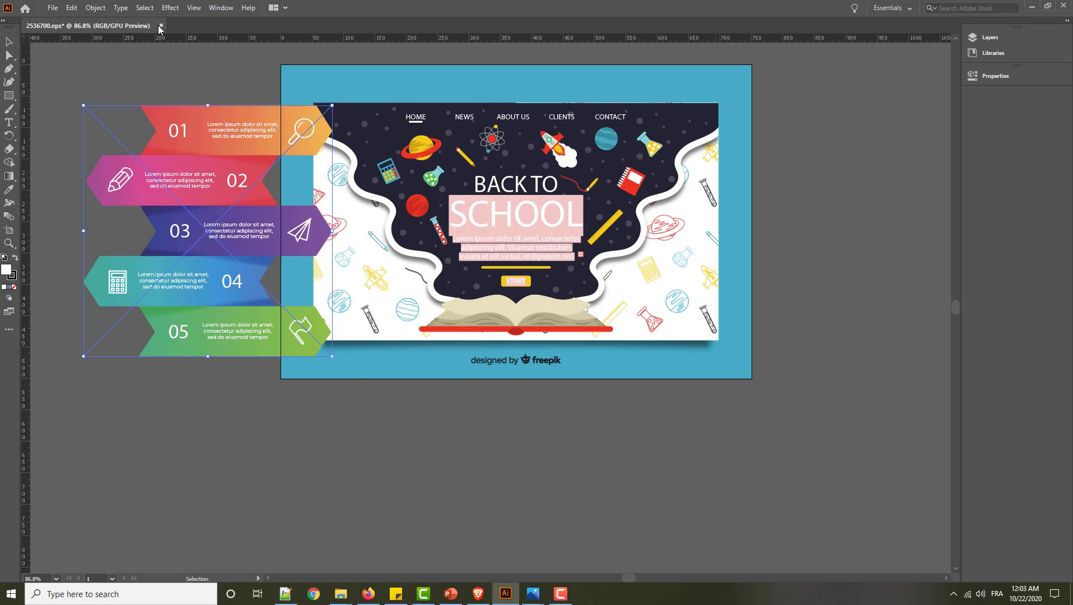
Undo that placement, close 2536700.eps, and open 160.eps as its own document.
{"action": "key", "text": "ctrl+z"}
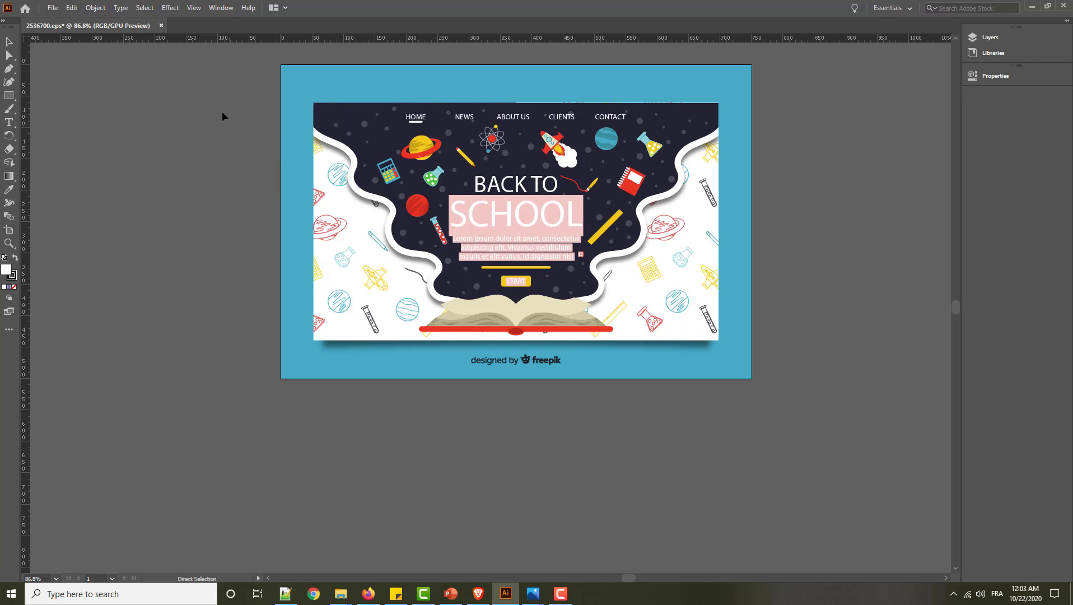
{"action": "key", "text": "ctrl+w"}
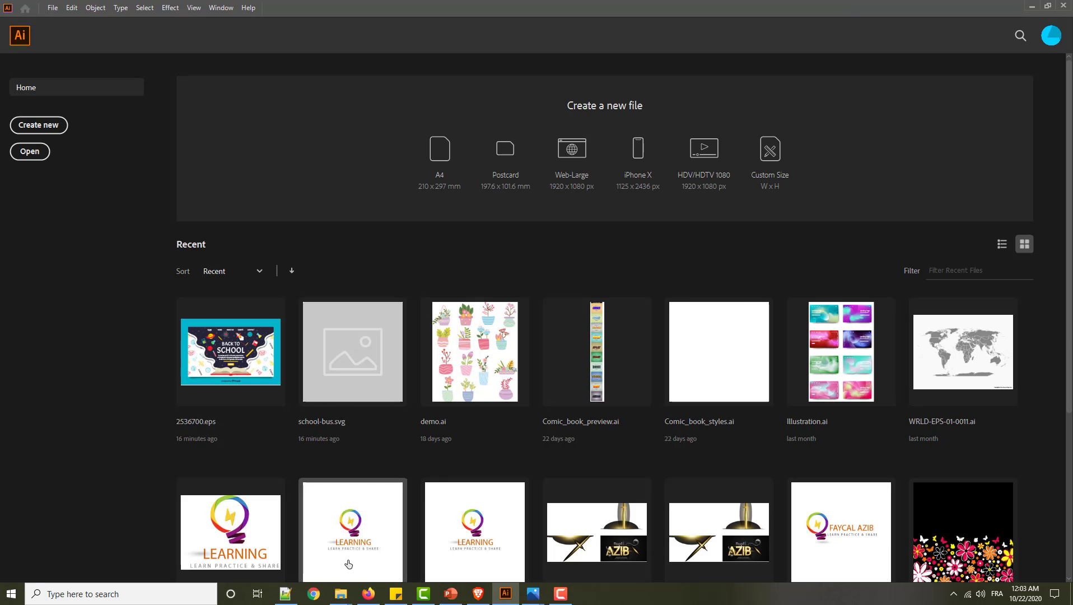
{"action": "mouse_move", "coordinate": [341, 594]}
{"action": "left_click", "coordinate": [366, 567]}
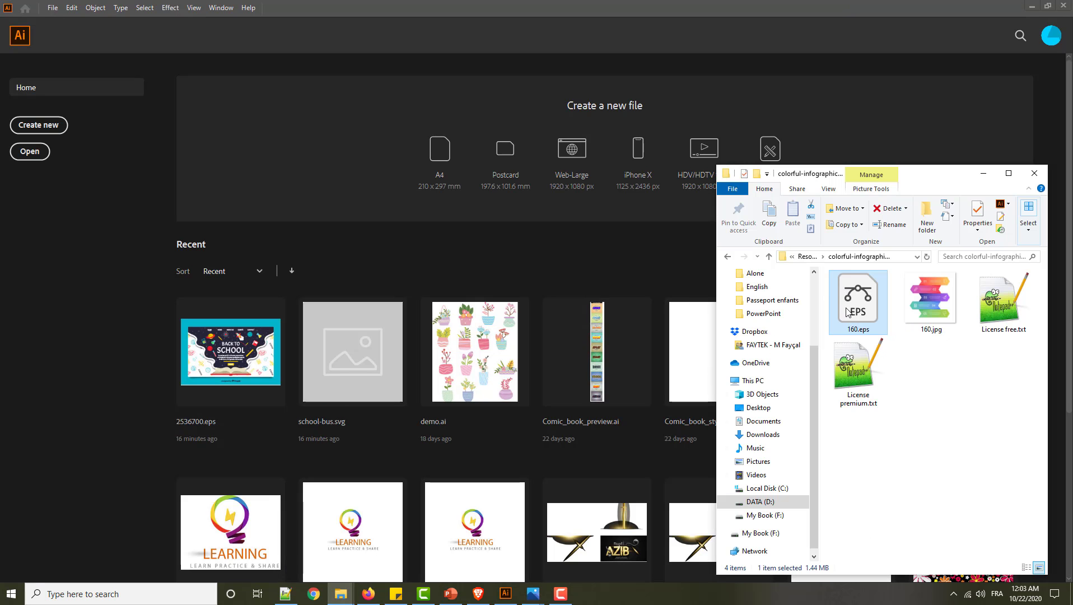
{"action": "left_click_drag", "start_coordinate": [845, 314], "coordinate": [301, 130]}
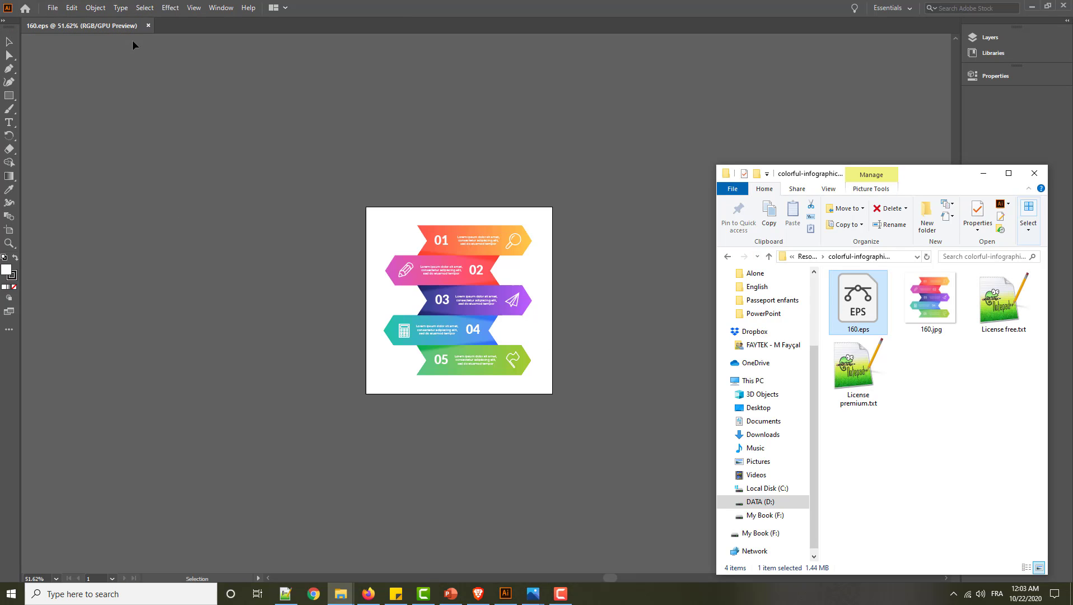
Export the infographic with Export As under the file name 'EMF Test' as an Enhanced Metafile.
{"action": "left_click", "coordinate": [318, 7]}
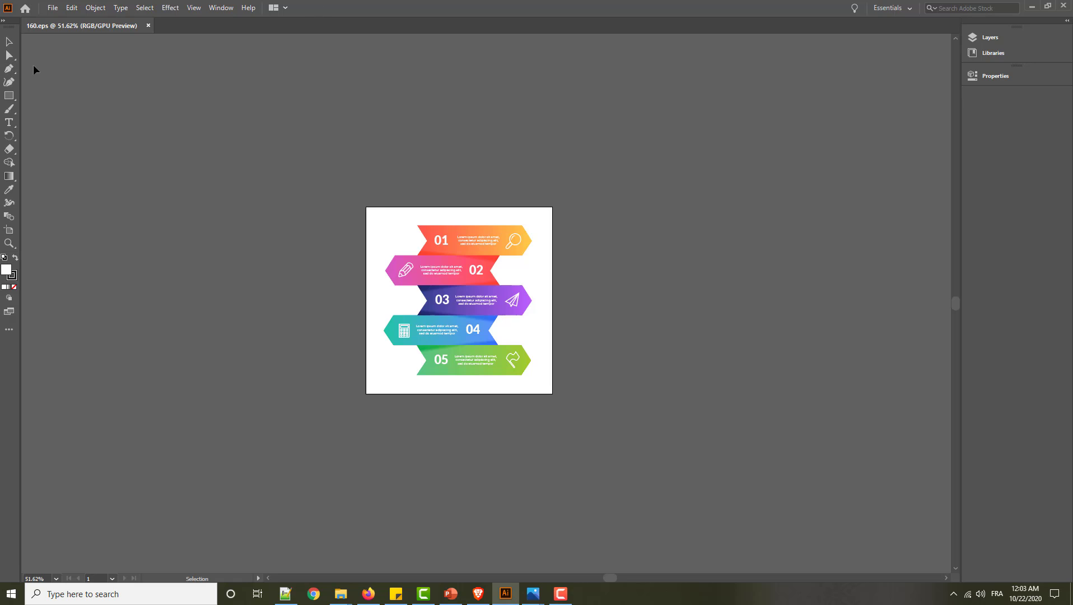
{"action": "left_click", "coordinate": [52, 8]}
{"action": "mouse_move", "coordinate": [137, 204]}
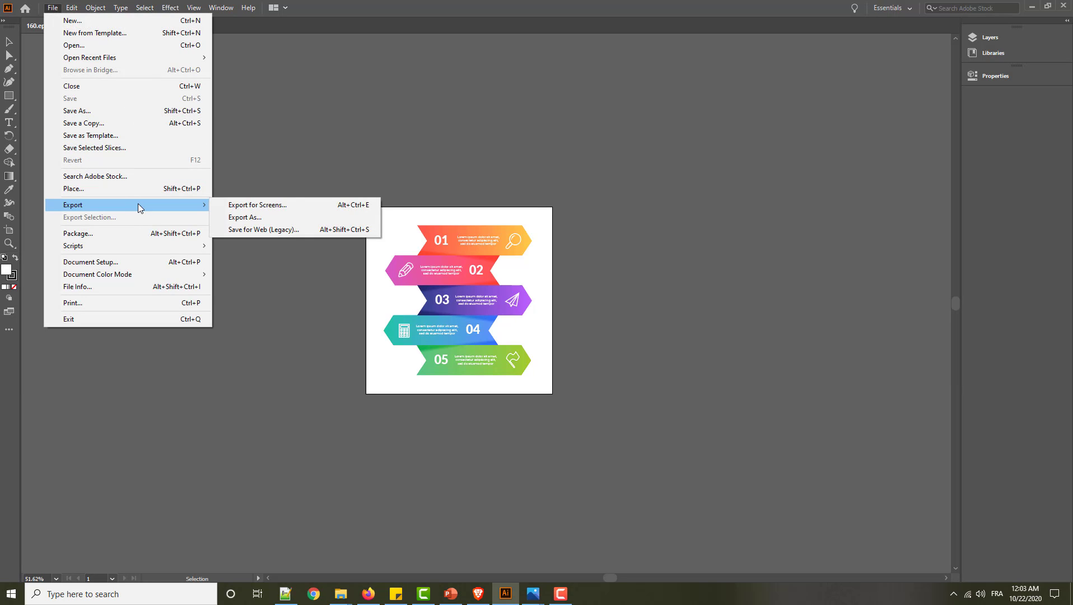
{"action": "left_click", "coordinate": [240, 217]}
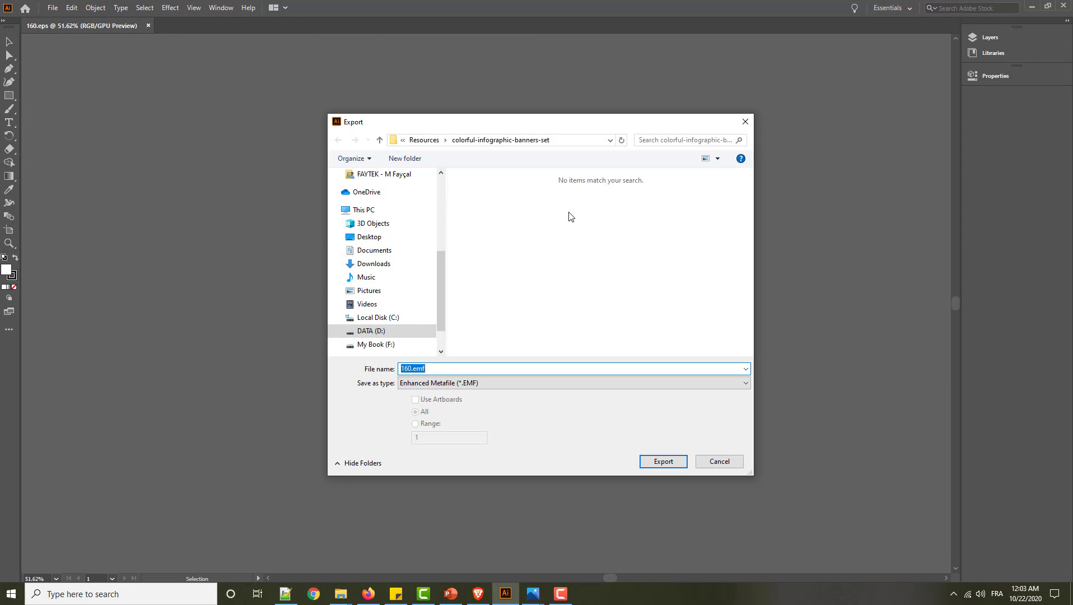
{"action": "left_click", "coordinate": [407, 369]}
{"action": "key", "text": "Delete"}
{"action": "key", "text": "BackSpace"}
{"action": "key", "text": "BackSpace"}
{"action": "type", "text": "EMF Test"}
{"action": "left_click", "coordinate": [665, 466]}
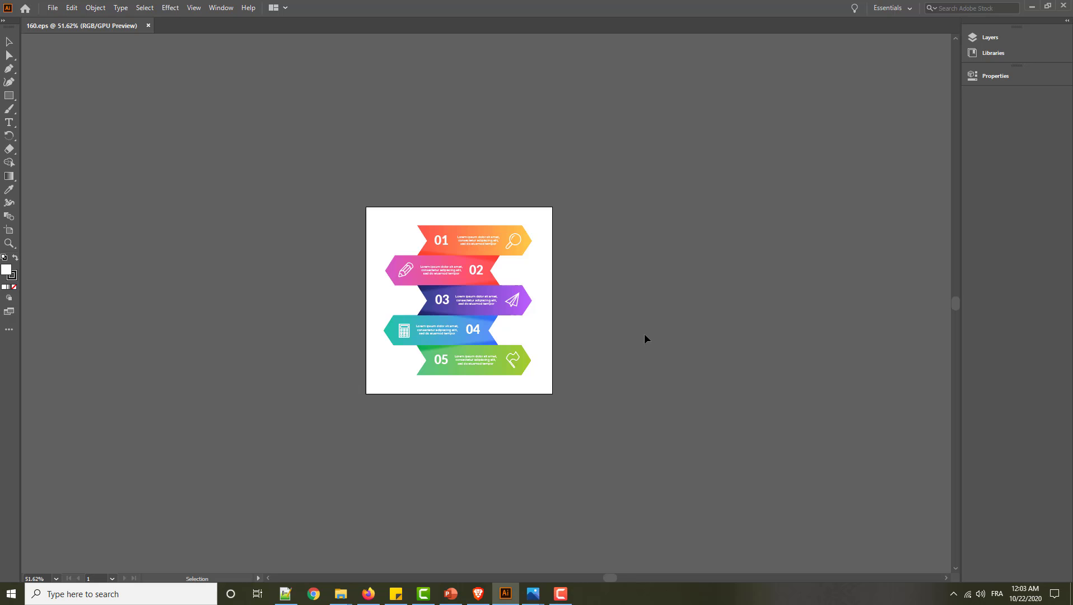
Save the infographic as 'SVG Test' in SVG format, accepting the SVG 1.1 options.
{"action": "left_click", "coordinate": [53, 7]}
{"action": "left_click", "coordinate": [79, 110]}
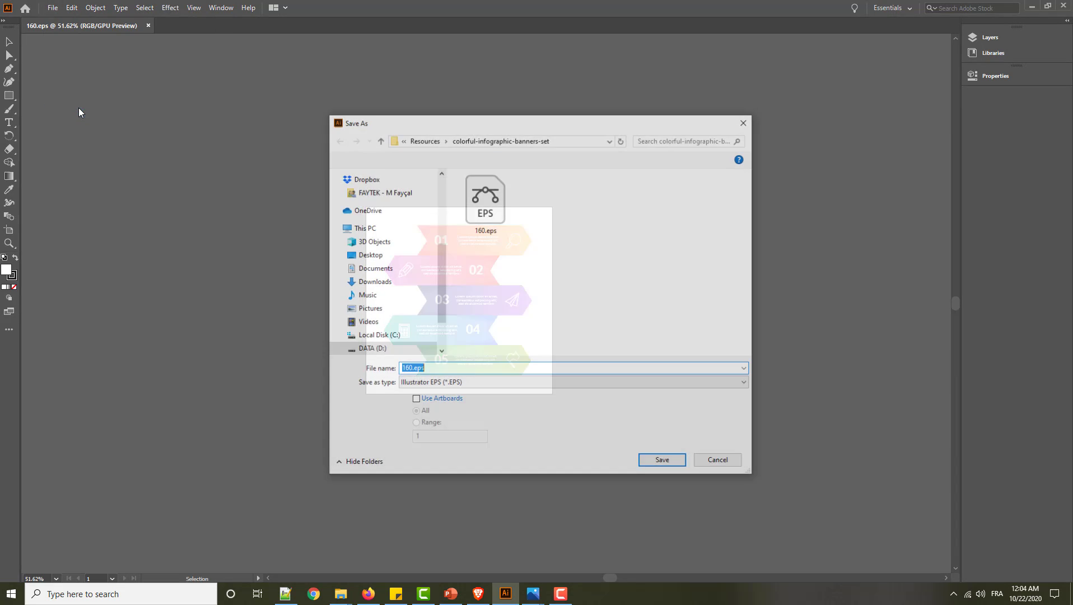
{"action": "left_click", "coordinate": [509, 386]}
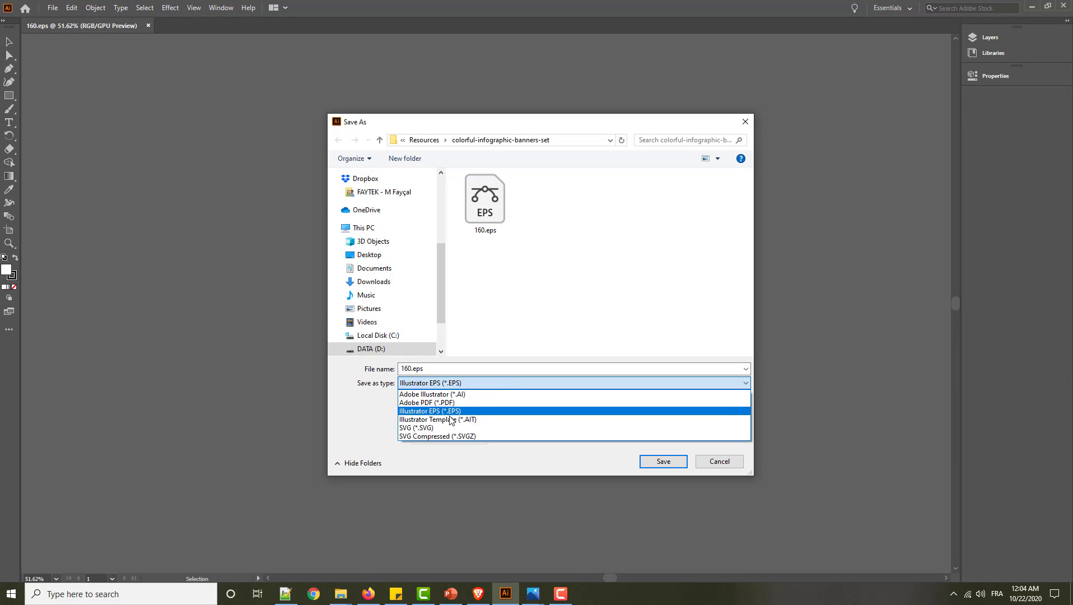
{"action": "left_click", "coordinate": [417, 427]}
{"action": "double_click", "coordinate": [410, 368]}
{"action": "key", "text": "Right"}
{"action": "key", "text": "BackSpace"}
{"action": "key", "text": "BackSpace"}
{"action": "key", "text": "BackSpace"}
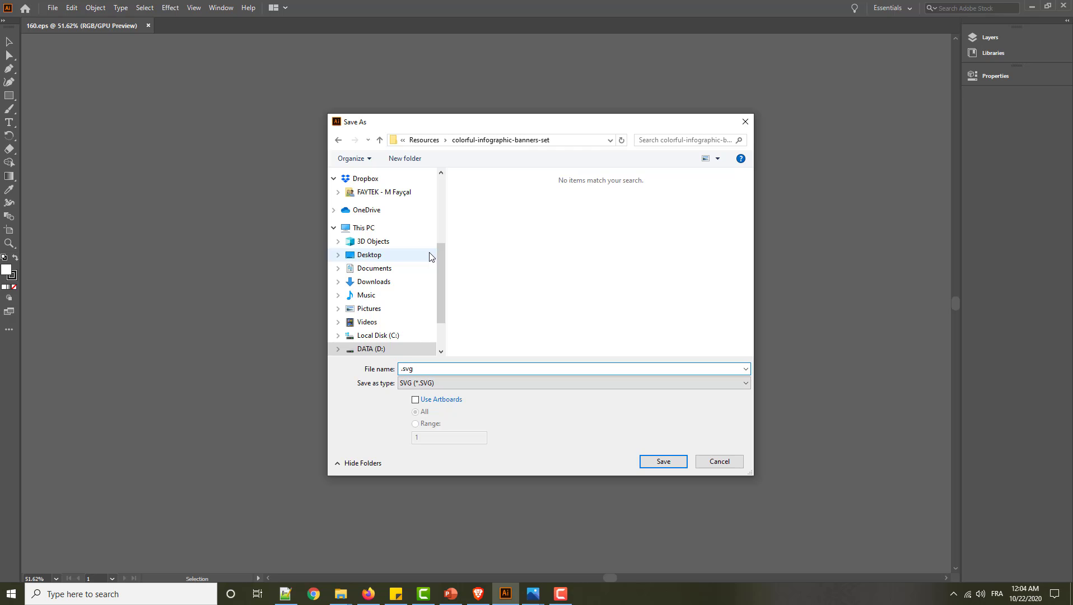
{"action": "type", "text": "SVG Test"}
{"action": "key", "text": "Return"}
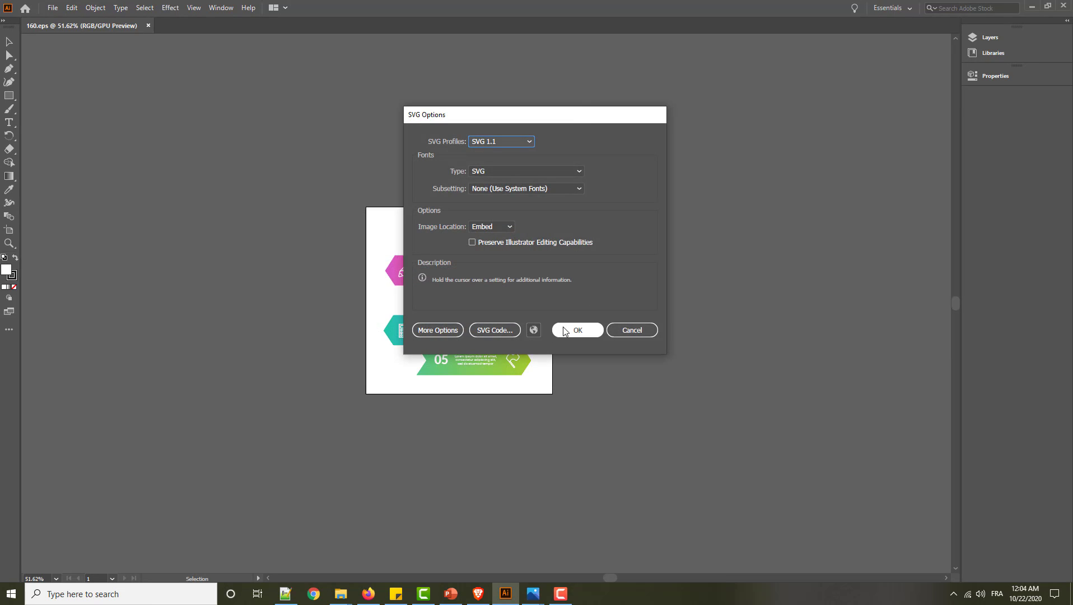
{"action": "left_click", "coordinate": [566, 331]}
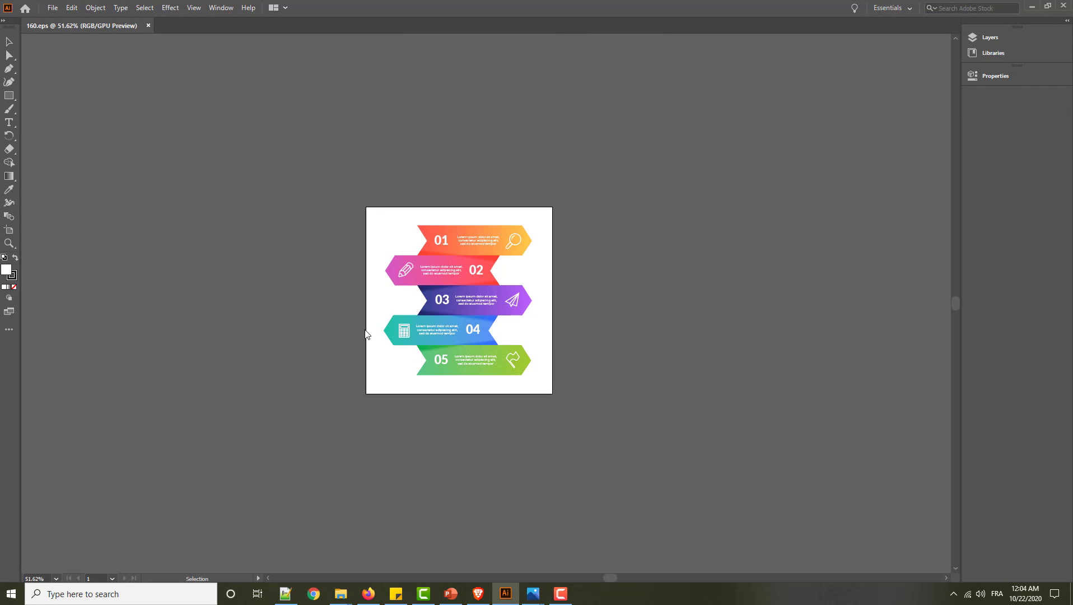
Drag EMF Test.emf onto the blank slide 5 and dismiss Design Ideas.
{"action": "left_click", "coordinate": [451, 593]}
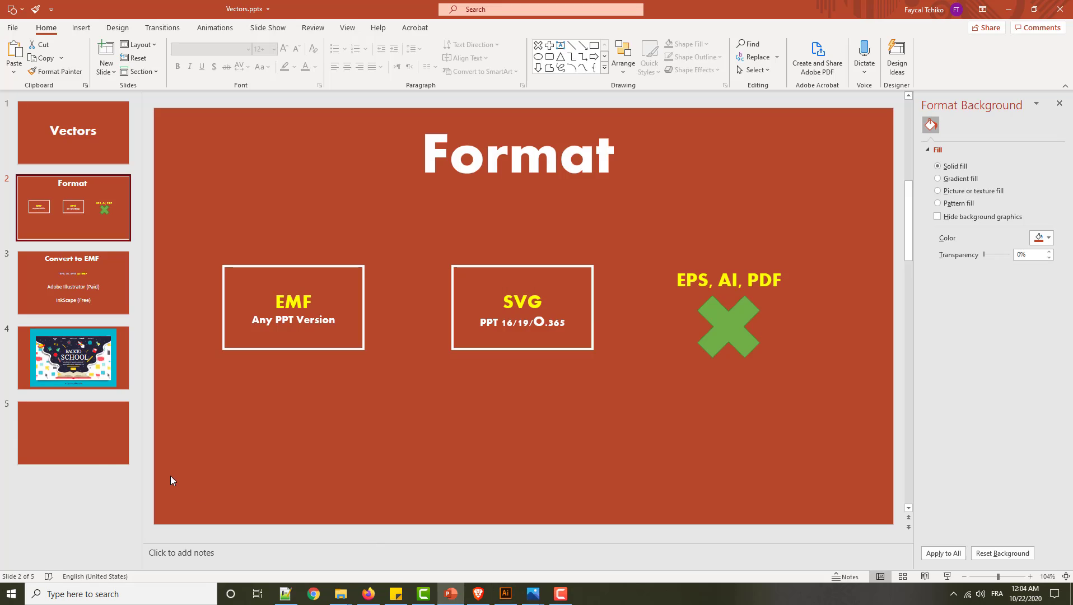
{"action": "left_click", "coordinate": [90, 447]}
{"action": "mouse_move", "coordinate": [340, 593]}
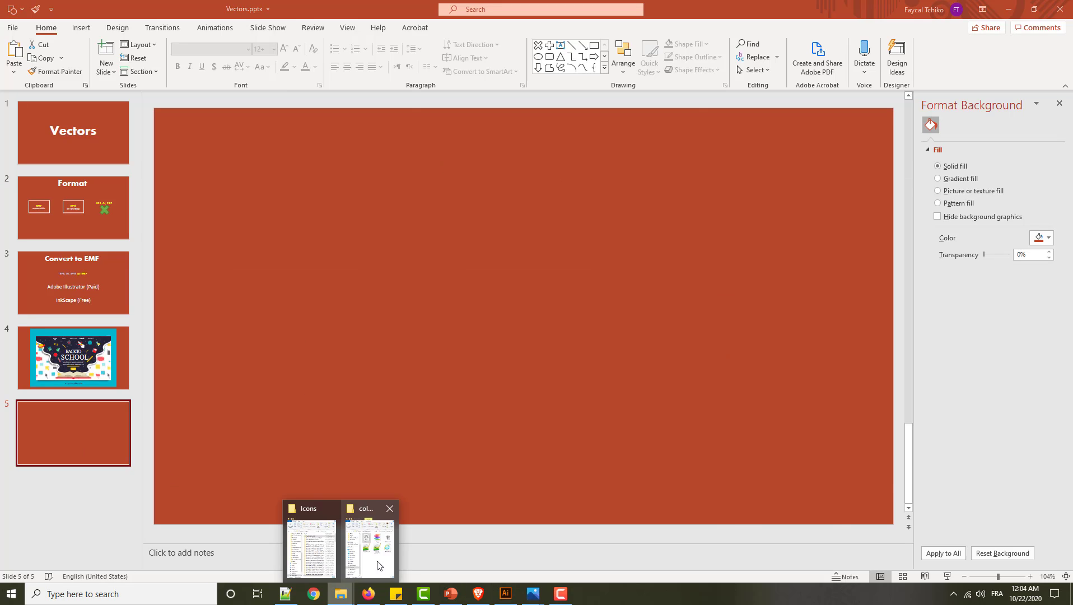
{"action": "left_click", "coordinate": [370, 540]}
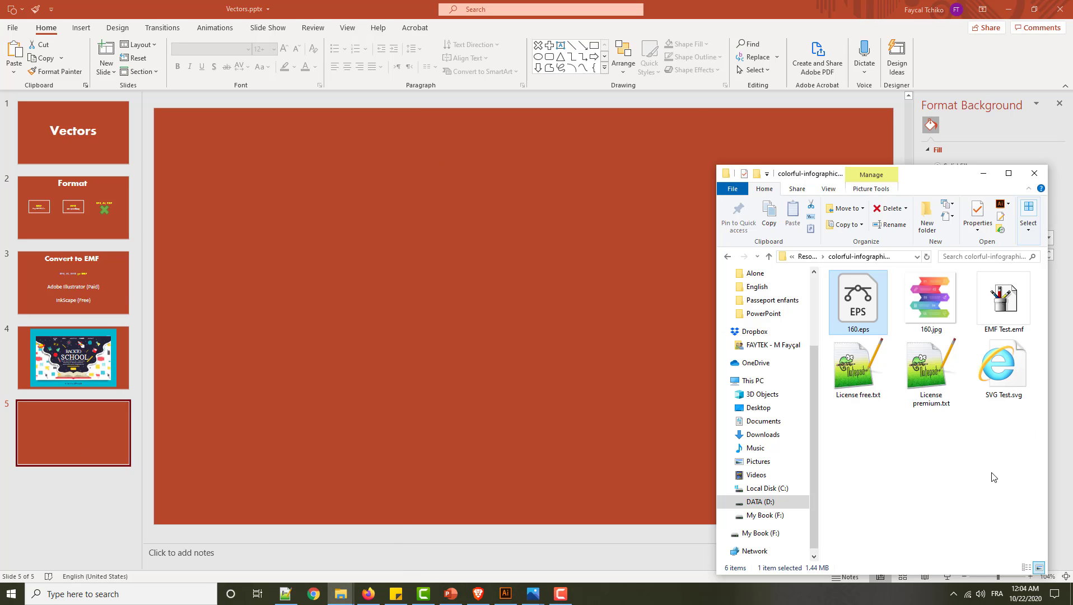
{"action": "left_click", "coordinate": [1017, 309]}
{"action": "left_click_drag", "start_coordinate": [1016, 312], "coordinate": [412, 311]}
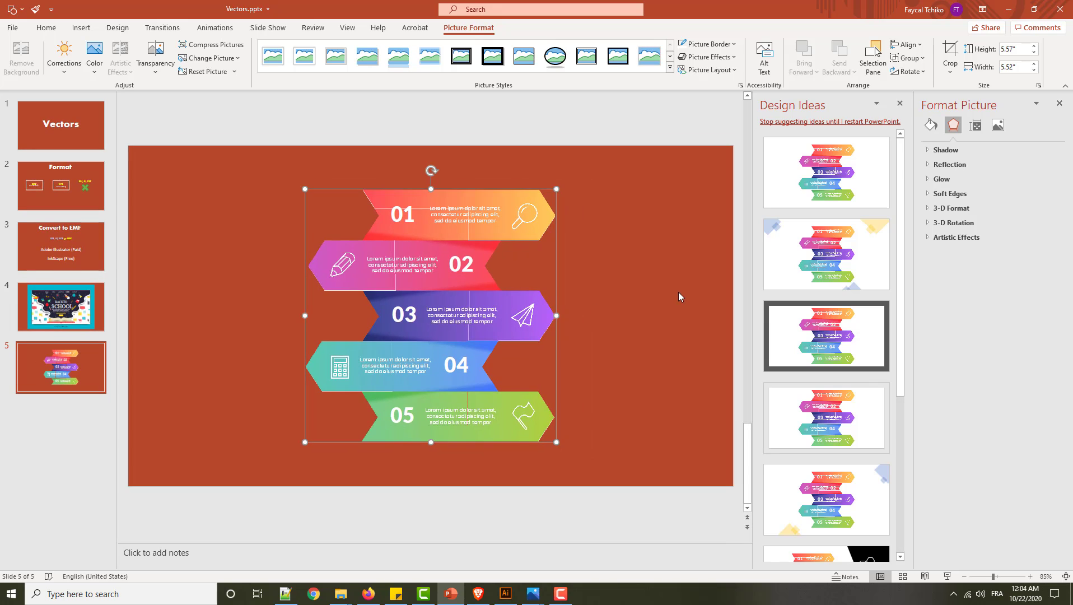
{"action": "left_click", "coordinate": [900, 103]}
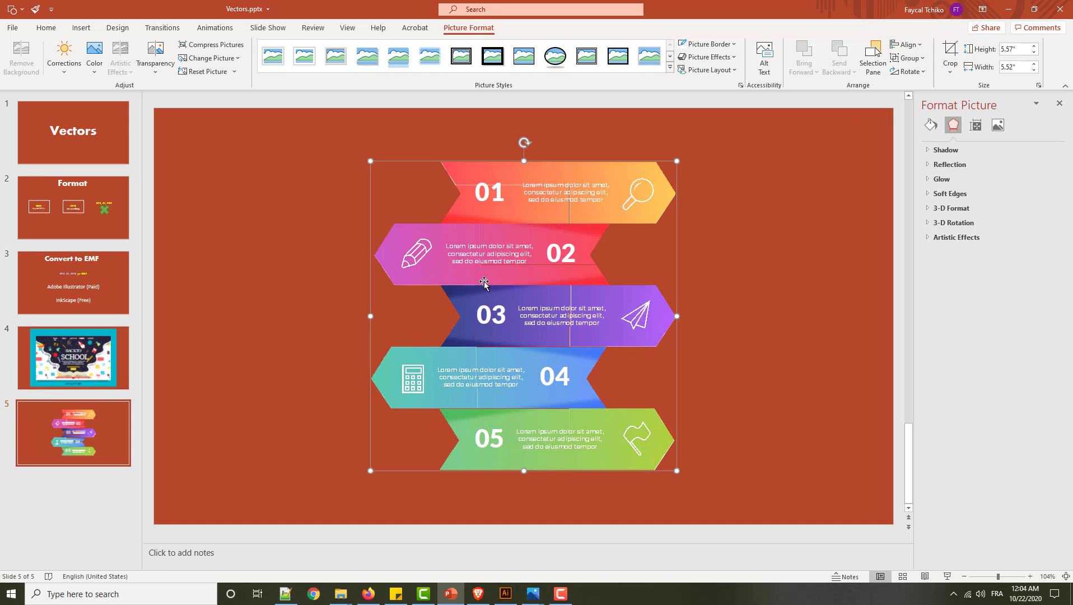
Ungroup the EMF picture, confirming conversion into Office drawing shapes.
{"action": "right_click", "coordinate": [462, 302]}
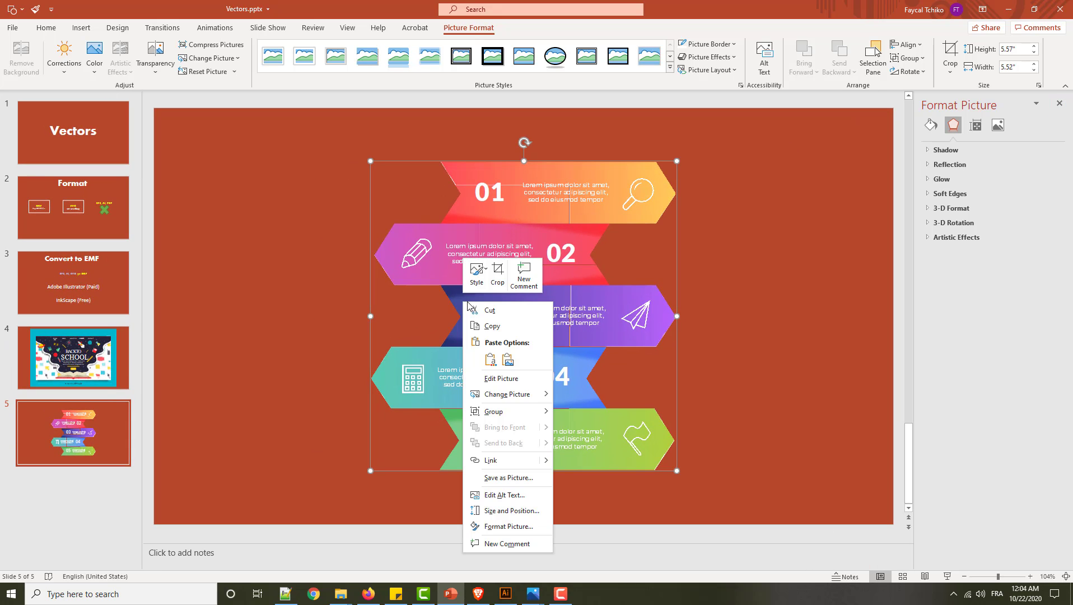
{"action": "mouse_move", "coordinate": [496, 415]}
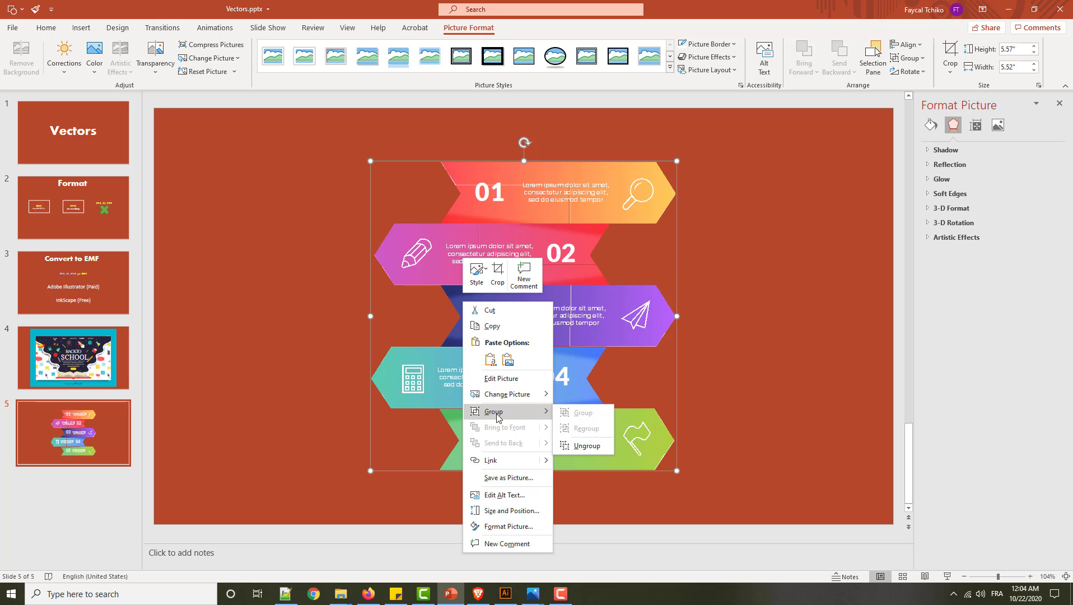
{"action": "left_click", "coordinate": [597, 450]}
{"action": "left_click", "coordinate": [512, 330]}
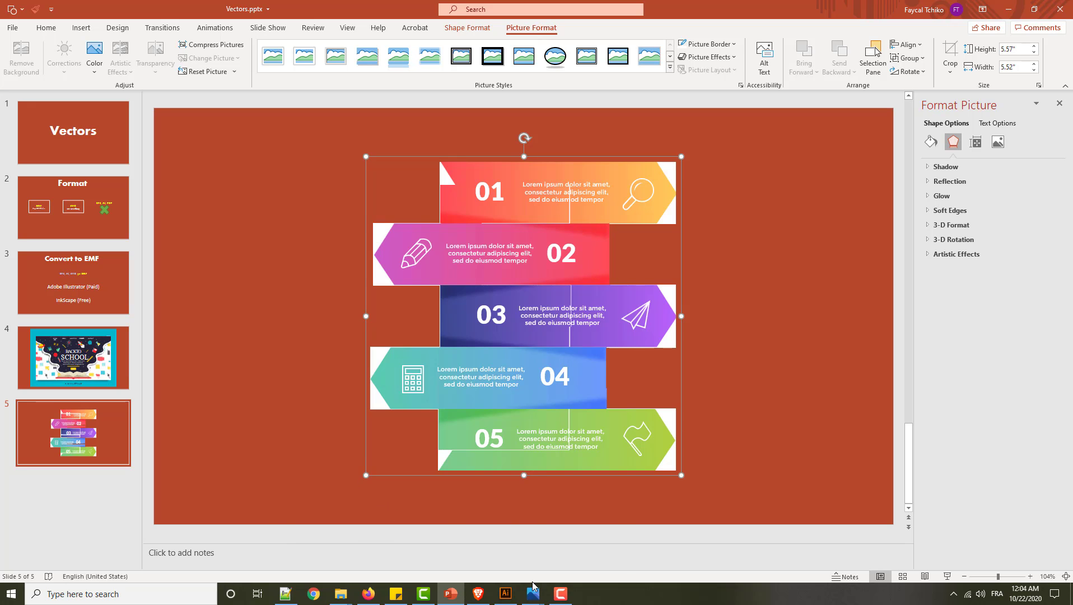
{"action": "mouse_move", "coordinate": [533, 589]}
{"action": "left_click", "coordinate": [485, 546]}
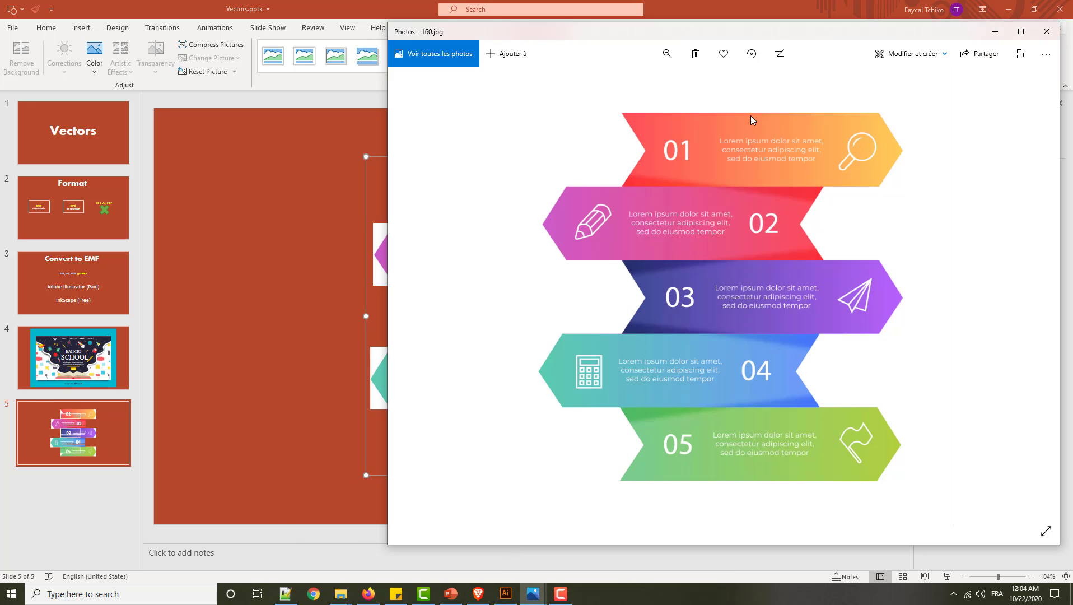
{"action": "left_click_drag", "start_coordinate": [760, 78], "coordinate": [581, 290]}
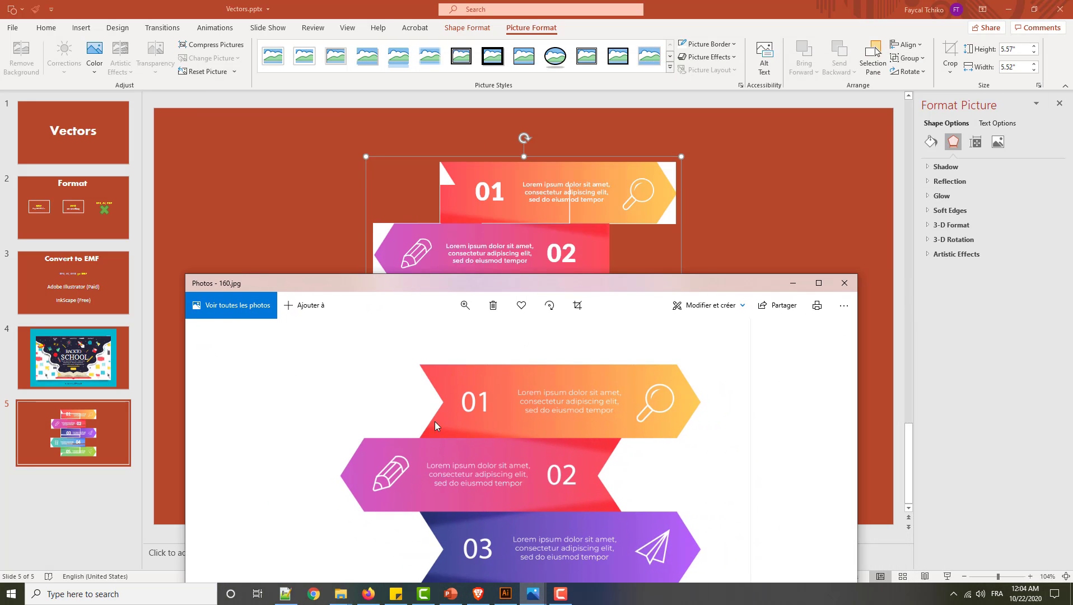
{"action": "left_click_drag", "start_coordinate": [720, 283], "coordinate": [888, 76]}
{"action": "left_click", "coordinate": [259, 367]}
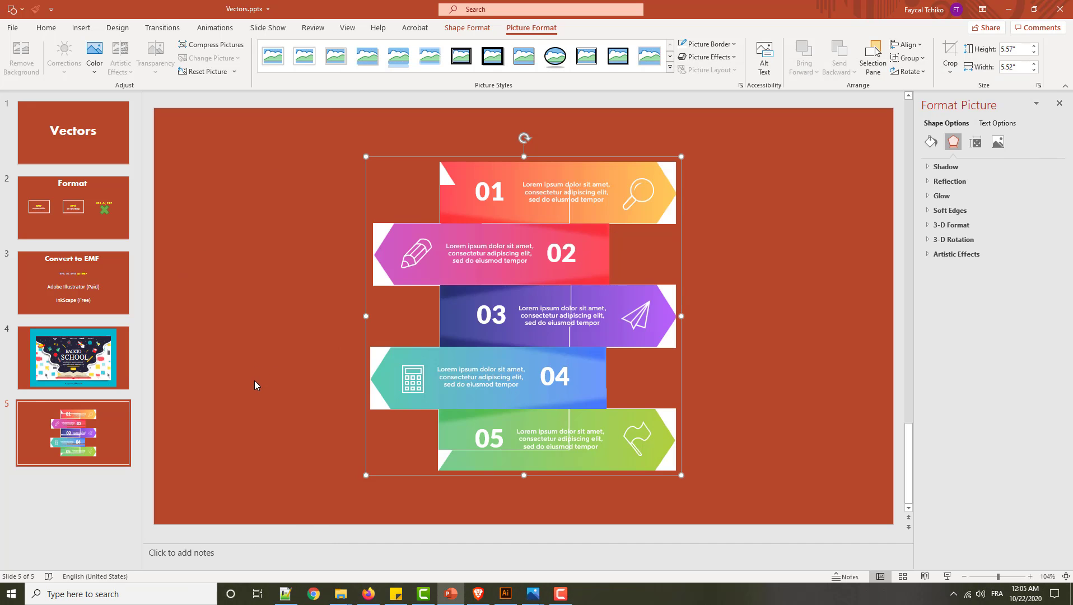
{"action": "left_click", "coordinate": [254, 381]}
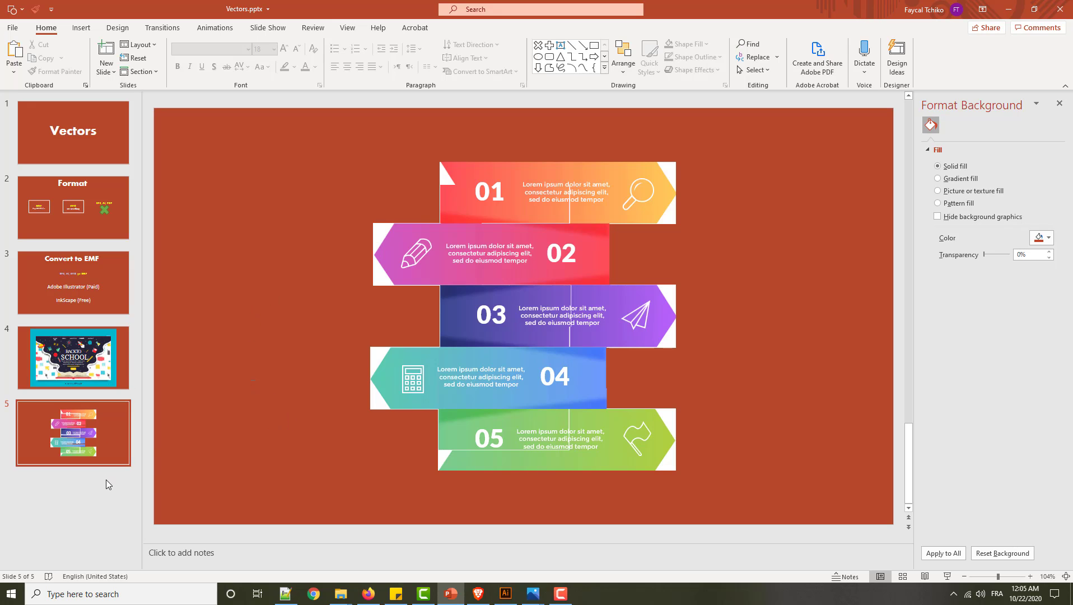
Delete the EMF infographic, drag SVG Test.svg onto slide 5, and close the side panes.
{"action": "left_click_drag", "start_coordinate": [297, 124], "coordinate": [784, 514]}
{"action": "key", "text": "Delete"}
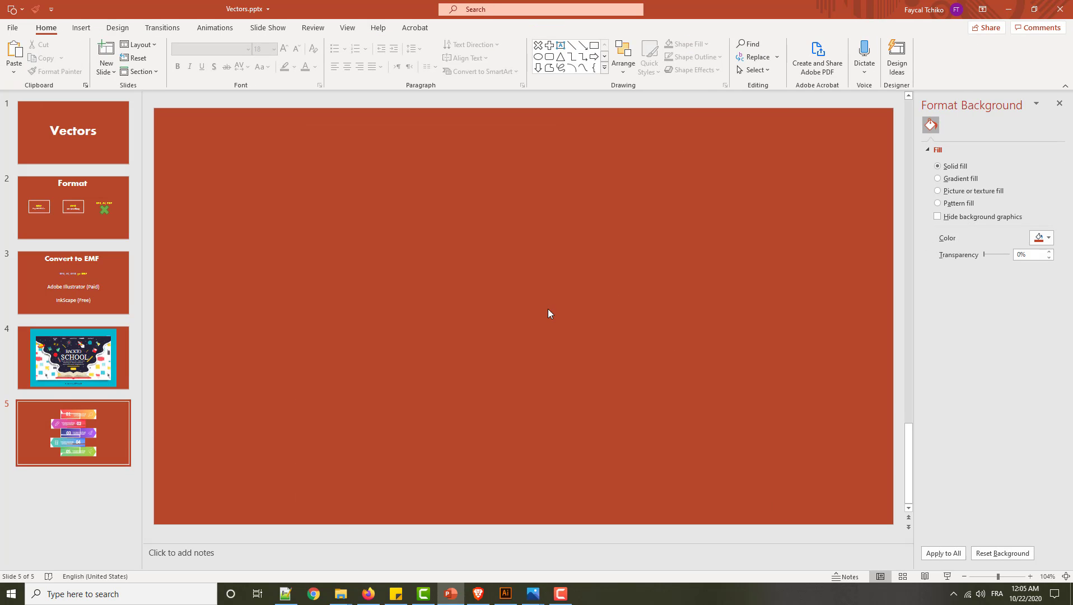
{"action": "mouse_move", "coordinate": [341, 593]}
{"action": "left_click", "coordinate": [370, 543]}
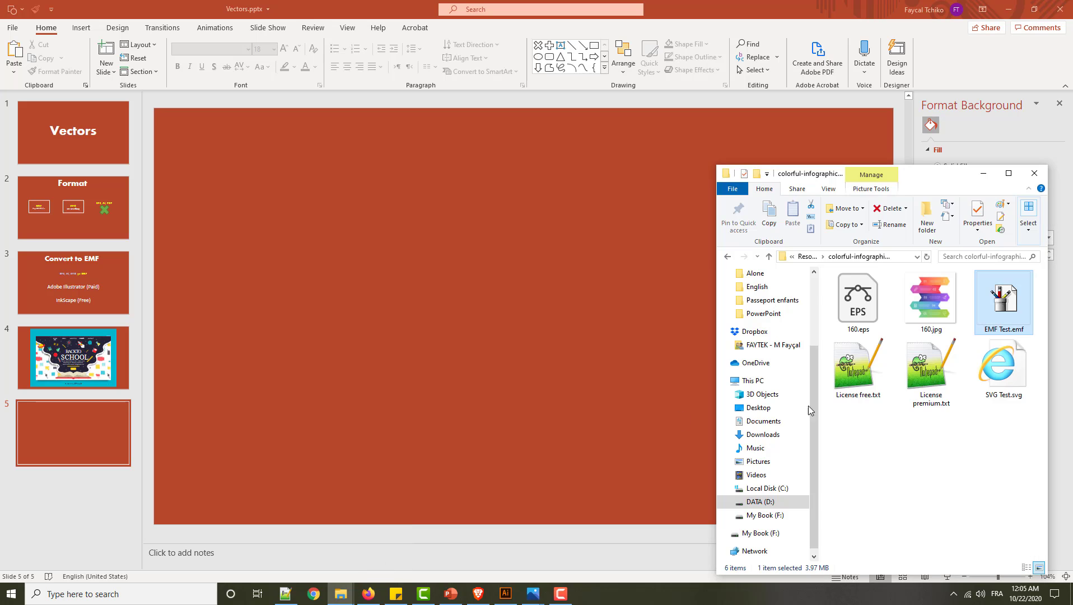
{"action": "left_click_drag", "start_coordinate": [1008, 386], "coordinate": [421, 267]}
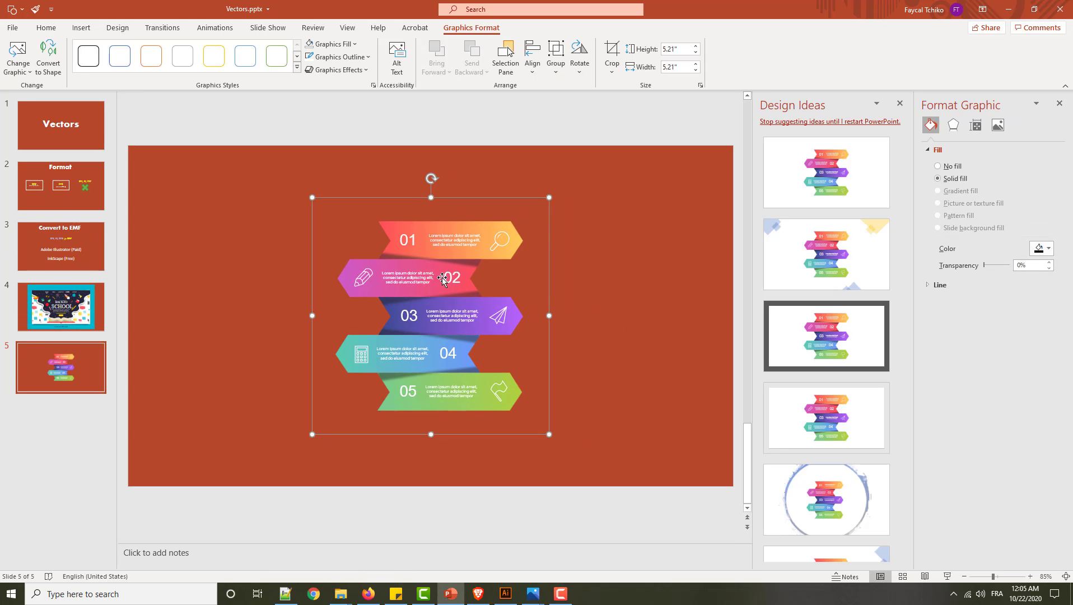
{"action": "left_click", "coordinate": [900, 105]}
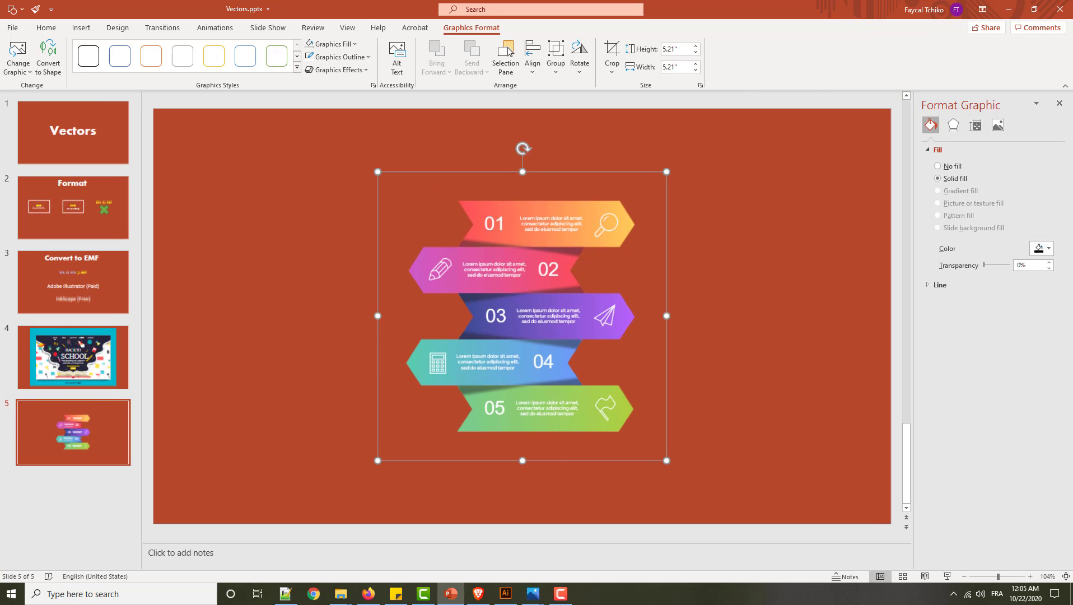
{"action": "left_click", "coordinate": [1059, 103]}
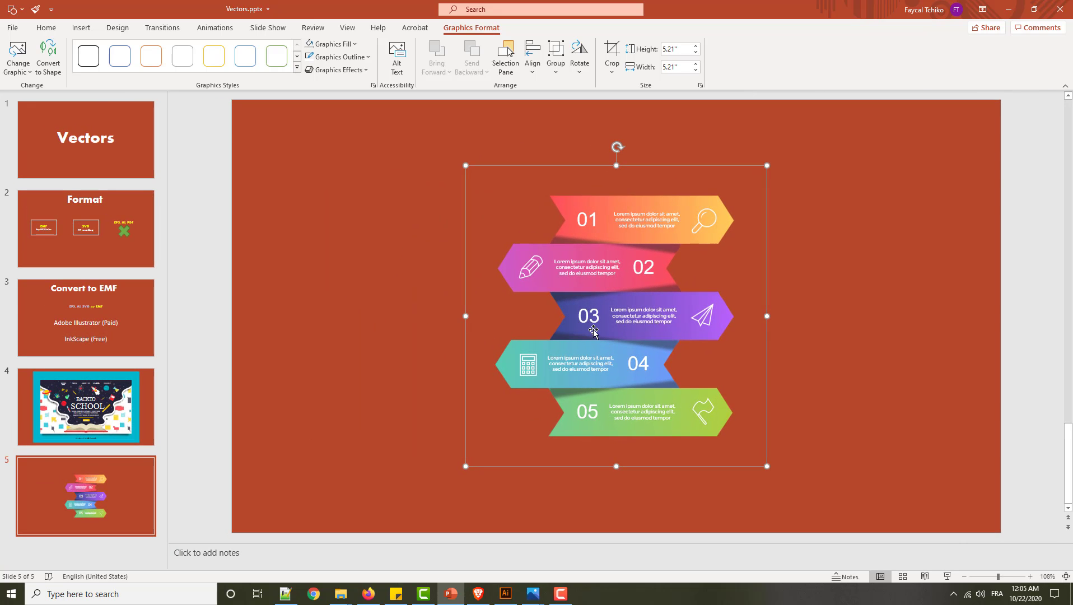
Ungroup the SVG graphic into Office drawing shapes and select one of its pieces.
{"action": "right_click", "coordinate": [593, 331]}
{"action": "mouse_move", "coordinate": [644, 189]}
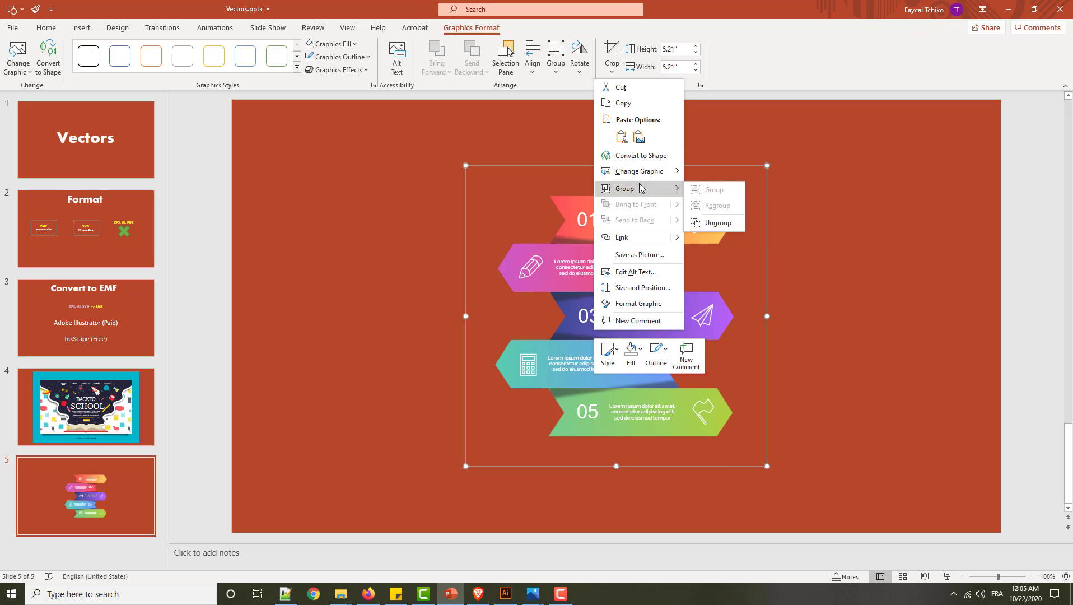
{"action": "left_click", "coordinate": [701, 223]}
{"action": "left_click", "coordinate": [516, 332]}
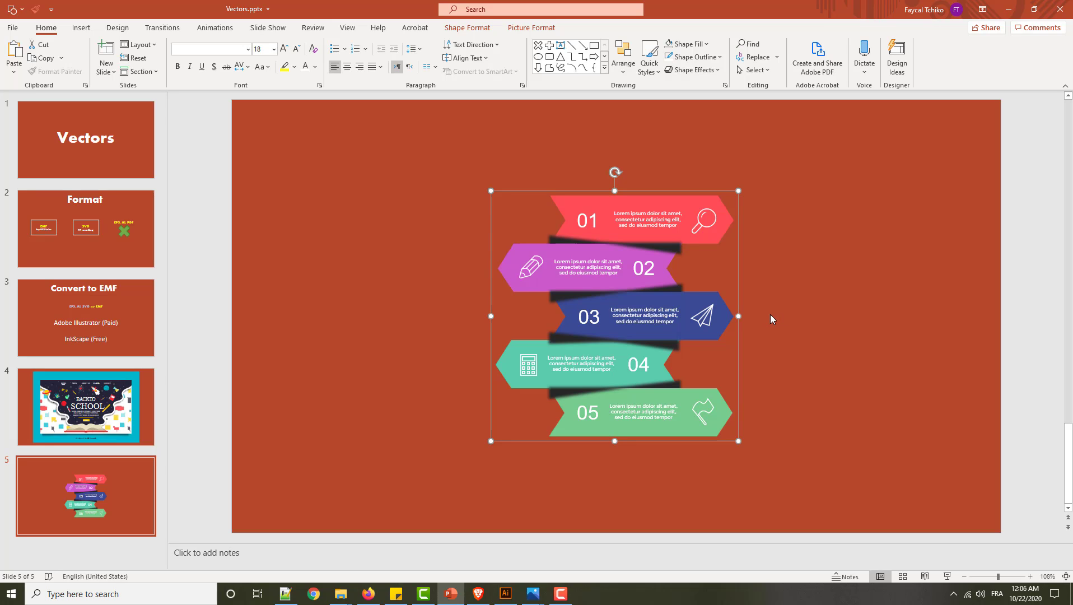
{"action": "left_click", "coordinate": [554, 239]}
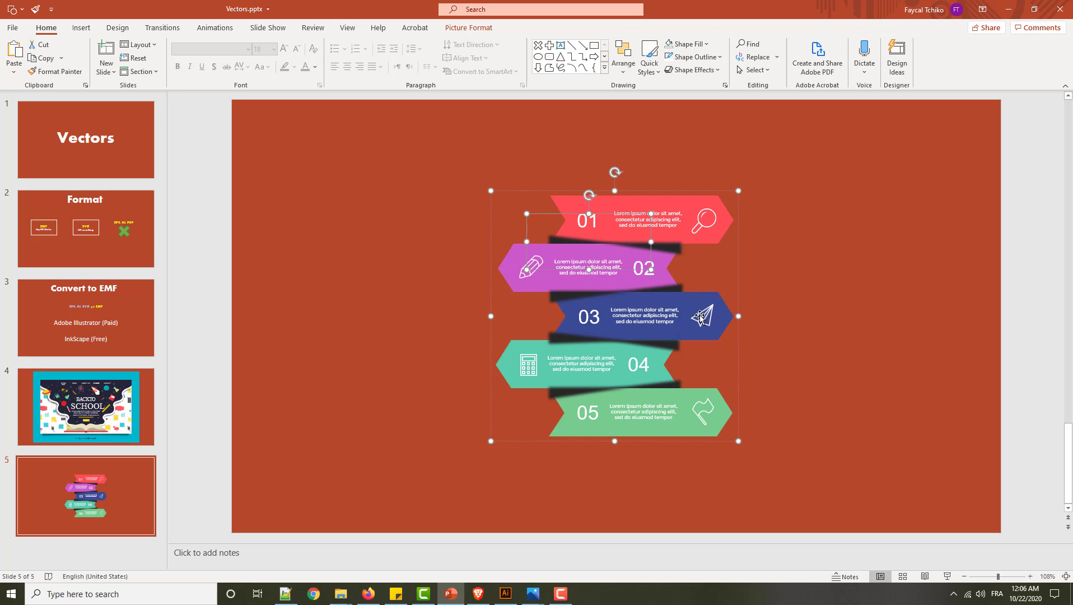
{"action": "mouse_move", "coordinate": [532, 598]}
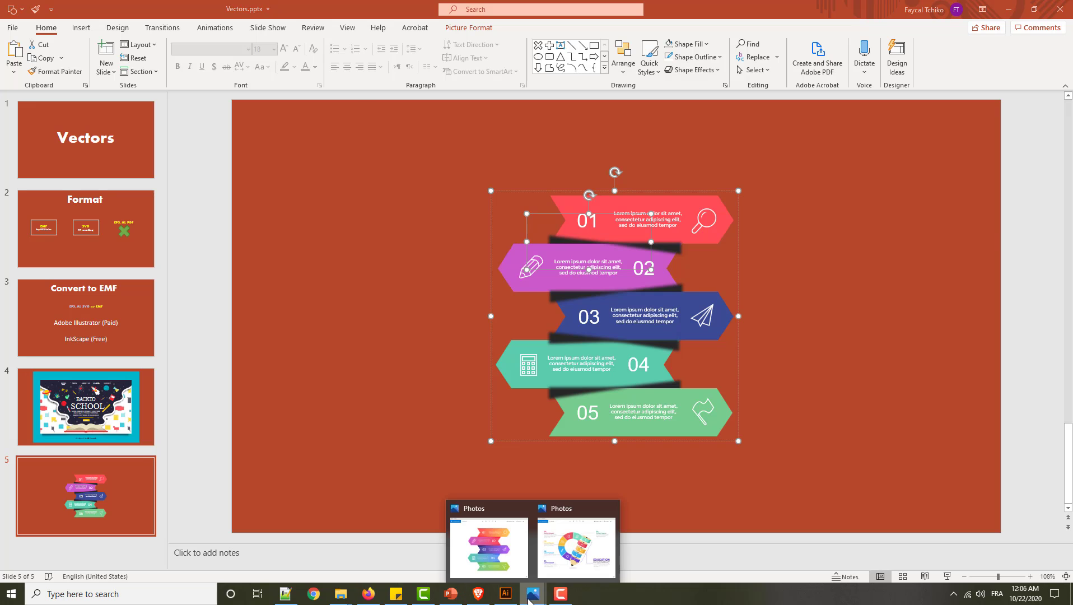
{"action": "left_click", "coordinate": [492, 563]}
{"action": "left_click_drag", "start_coordinate": [708, 79], "coordinate": [589, 456]}
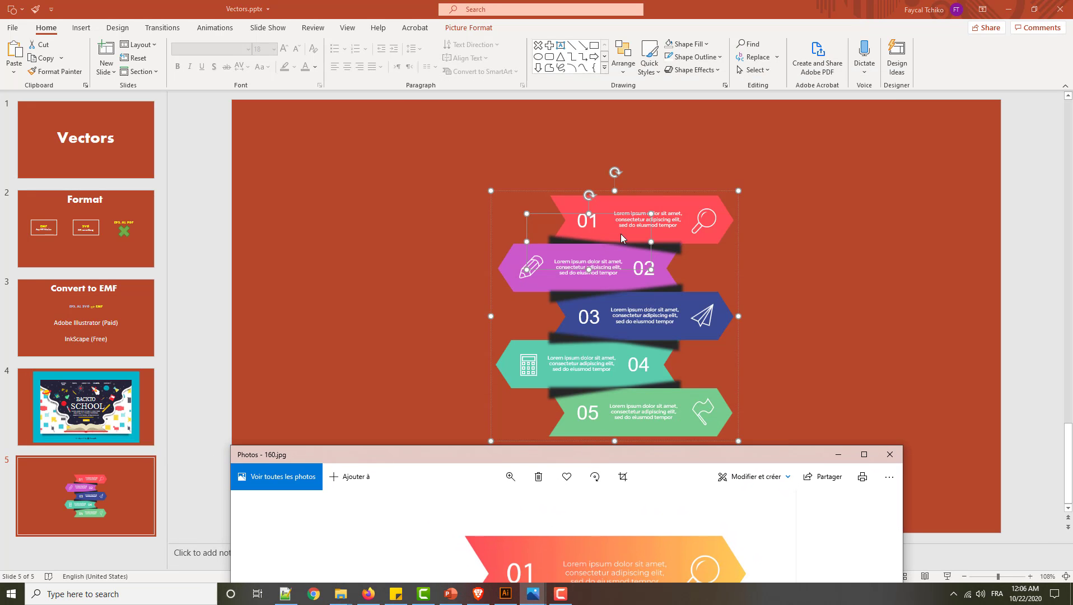
{"action": "left_click", "coordinate": [614, 217]}
{"action": "left_click", "coordinate": [616, 208]}
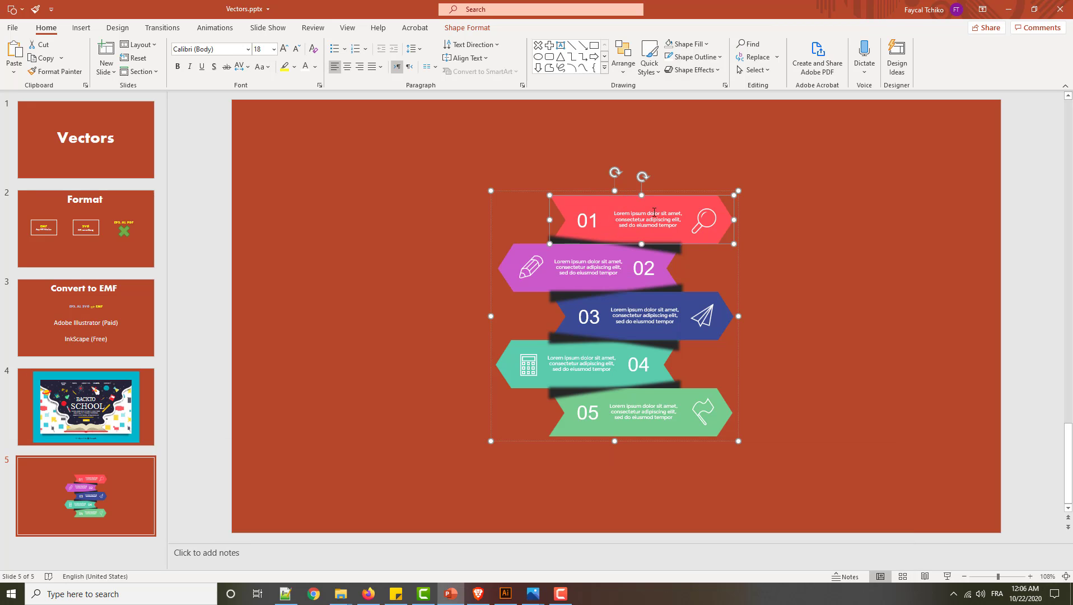
{"action": "left_click_drag", "start_coordinate": [655, 205], "coordinate": [829, 211]}
{"action": "left_click", "coordinate": [574, 279]}
{"action": "left_click", "coordinate": [511, 261]}
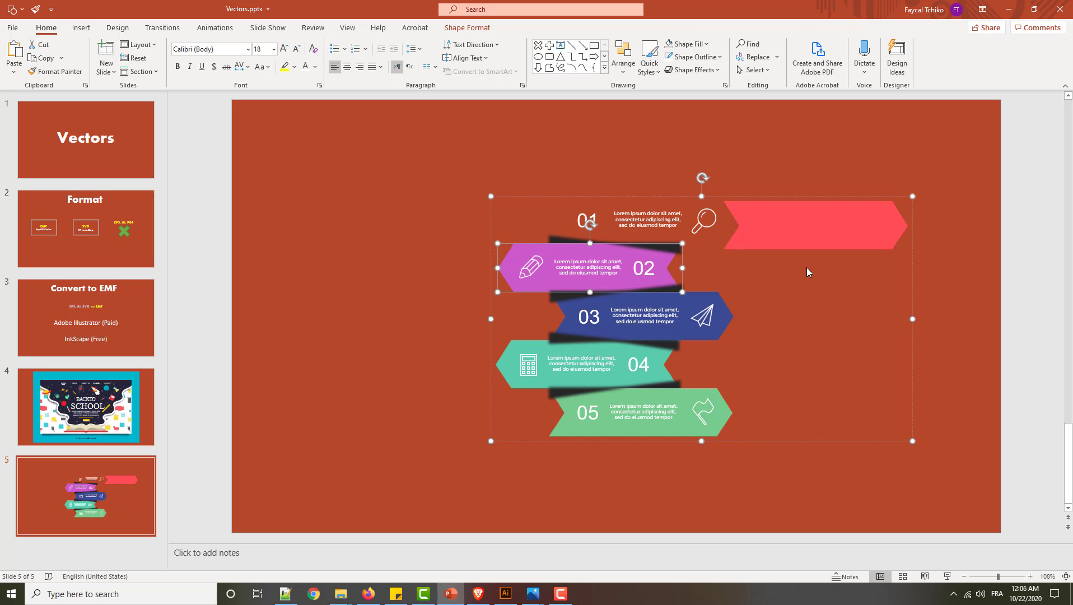
{"action": "key", "text": "ctrl+z"}
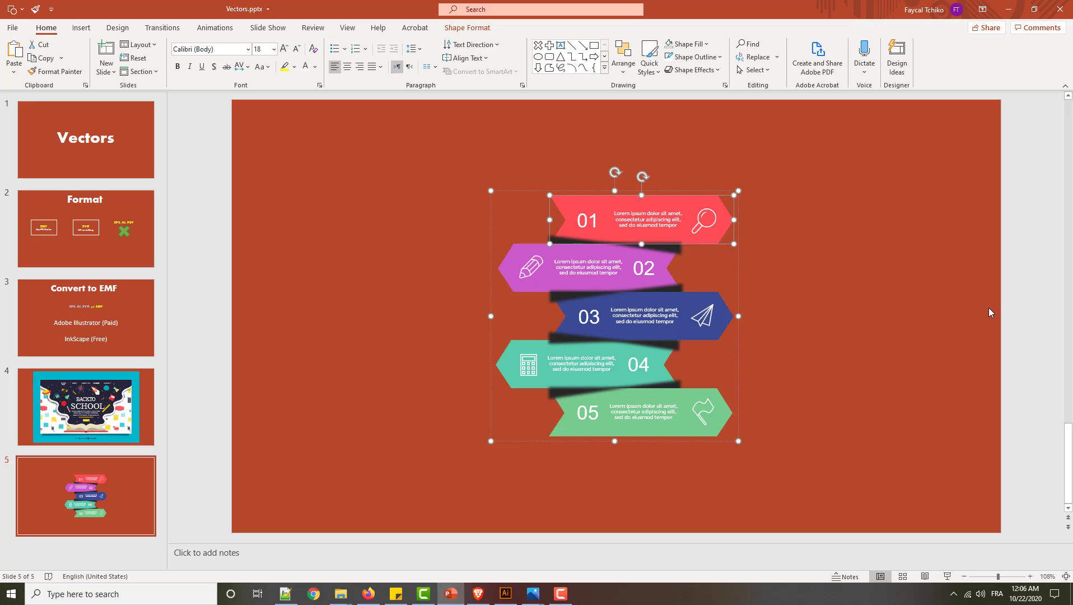
Glance at the Education infographic in Photos, then move the arrow infographic to slide 5's right side.
{"action": "mouse_move", "coordinate": [533, 593]}
{"action": "left_click", "coordinate": [577, 546]}
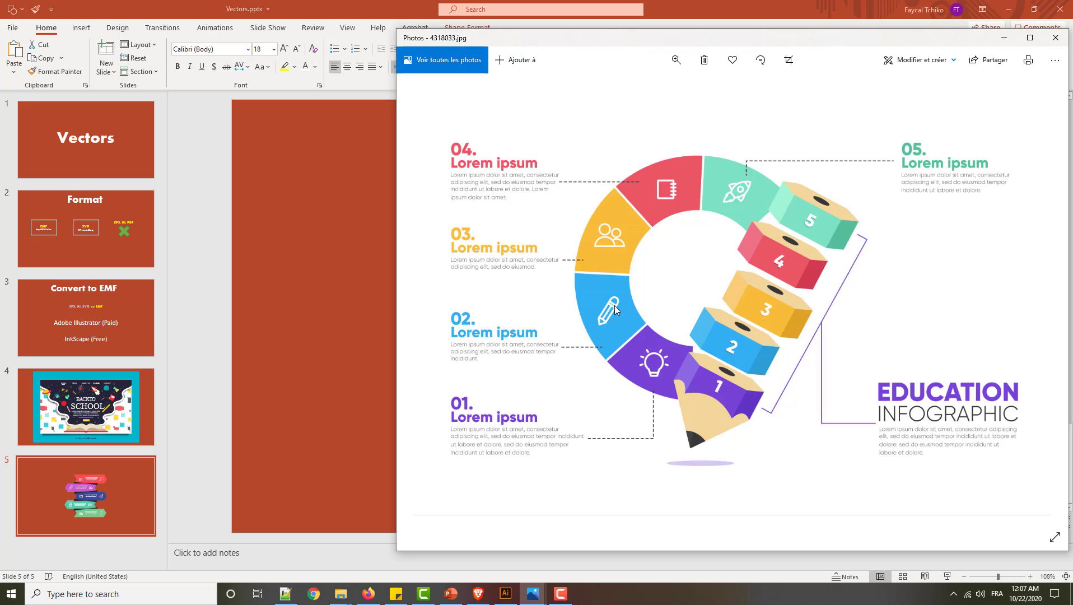
{"action": "left_click", "coordinate": [321, 357]}
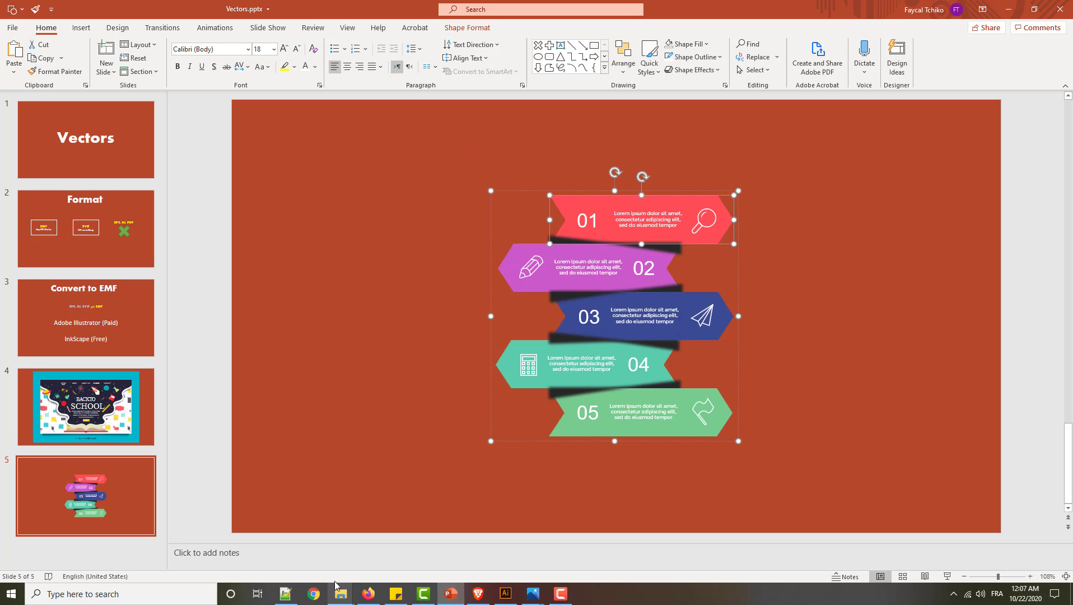
{"action": "left_click_drag", "start_coordinate": [377, 133], "coordinate": [941, 542]}
{"action": "left_click_drag", "start_coordinate": [600, 203], "coordinate": [801, 192]}
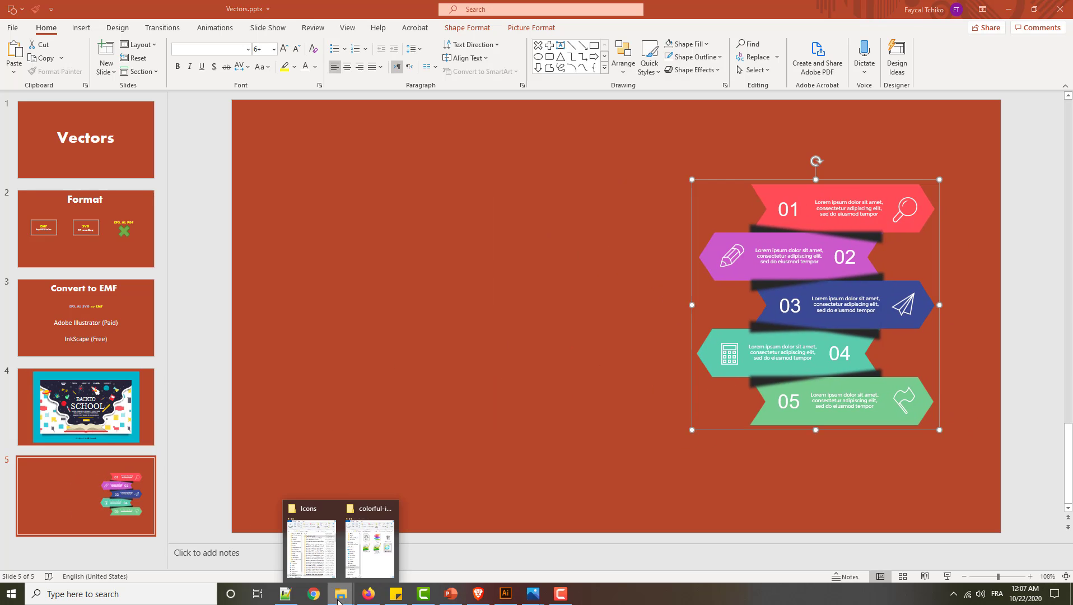
Close SVG Test in Illustrator and open school-bus.svg from the Resources folder.
{"action": "left_click", "coordinate": [478, 593]}
{"action": "left_click", "coordinate": [502, 594]}
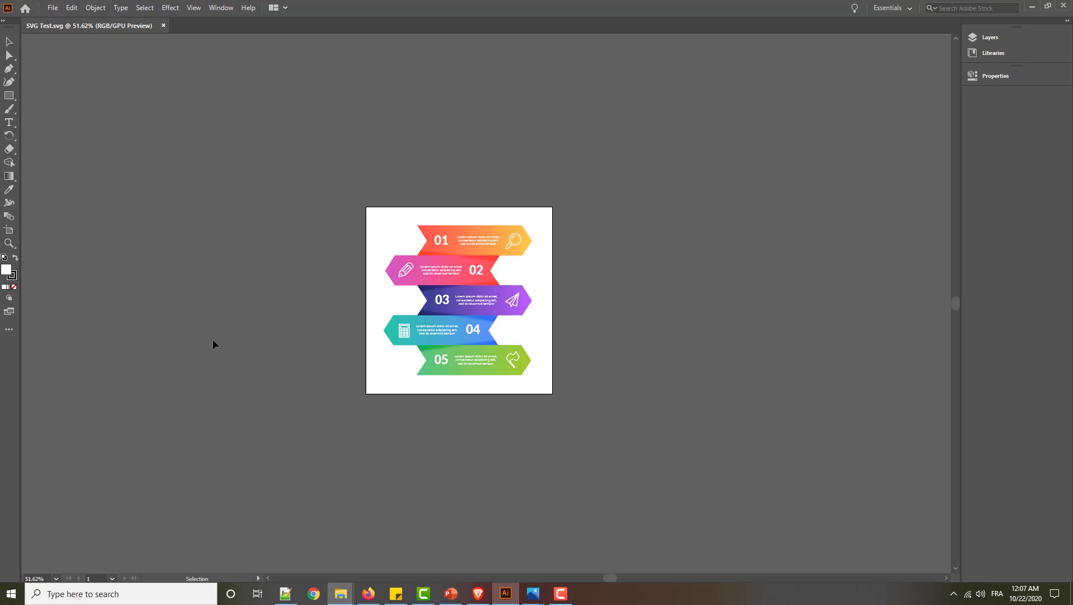
{"action": "left_click", "coordinate": [163, 26]}
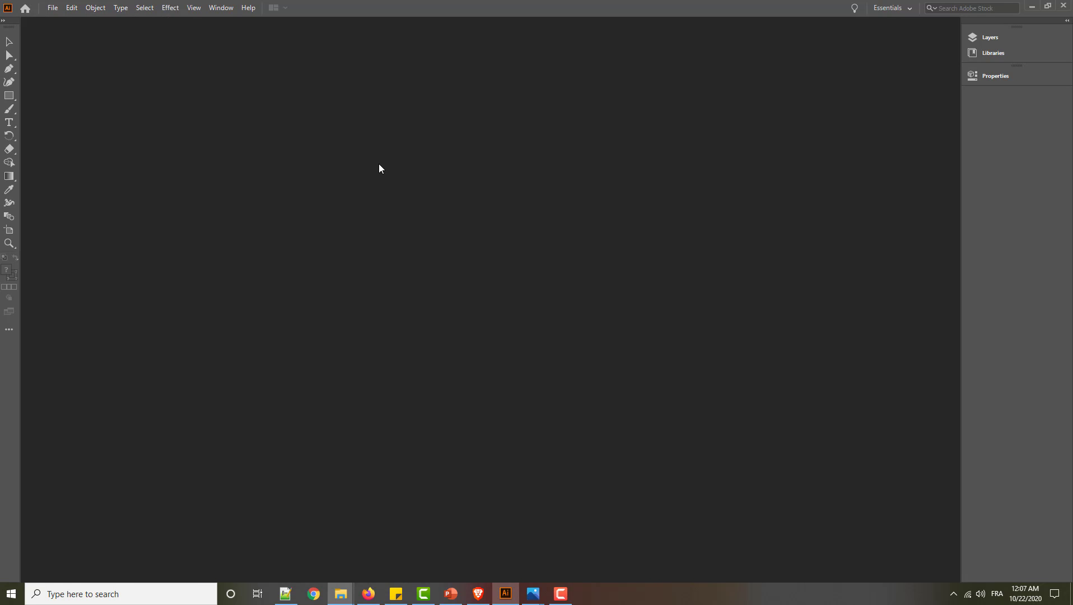
{"action": "mouse_move", "coordinate": [343, 596]}
{"action": "left_click", "coordinate": [361, 556]}
{"action": "left_click", "coordinate": [812, 256]}
{"action": "left_click", "coordinate": [974, 390]}
{"action": "left_click", "coordinate": [995, 458]}
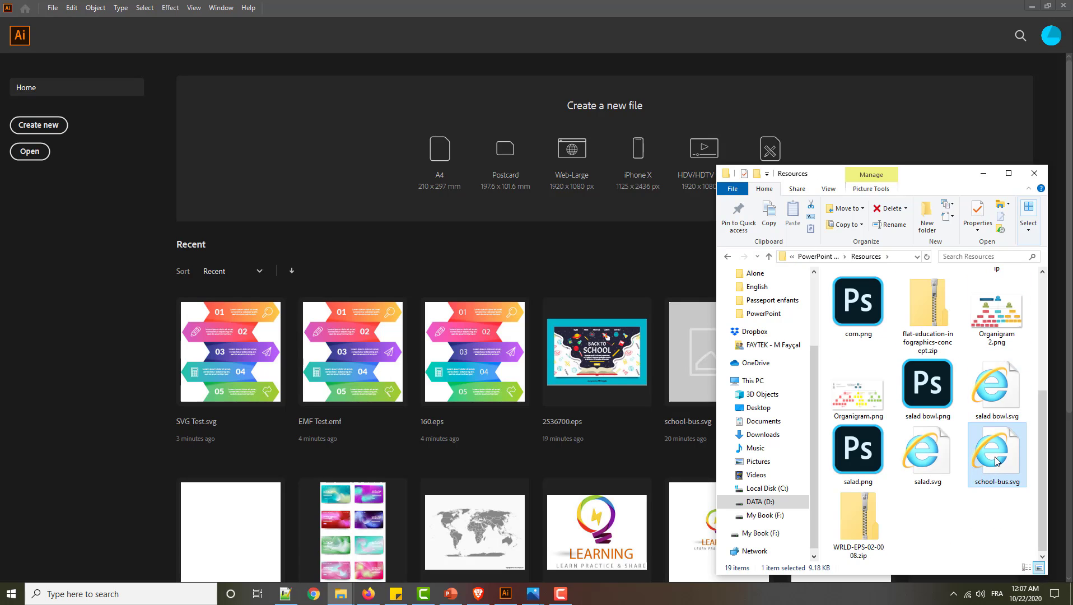
{"action": "left_click_drag", "start_coordinate": [1002, 458], "coordinate": [306, 128]}
Export the school bus as a new SVG file, accepting the default SVG options.
{"action": "left_click", "coordinate": [53, 8]}
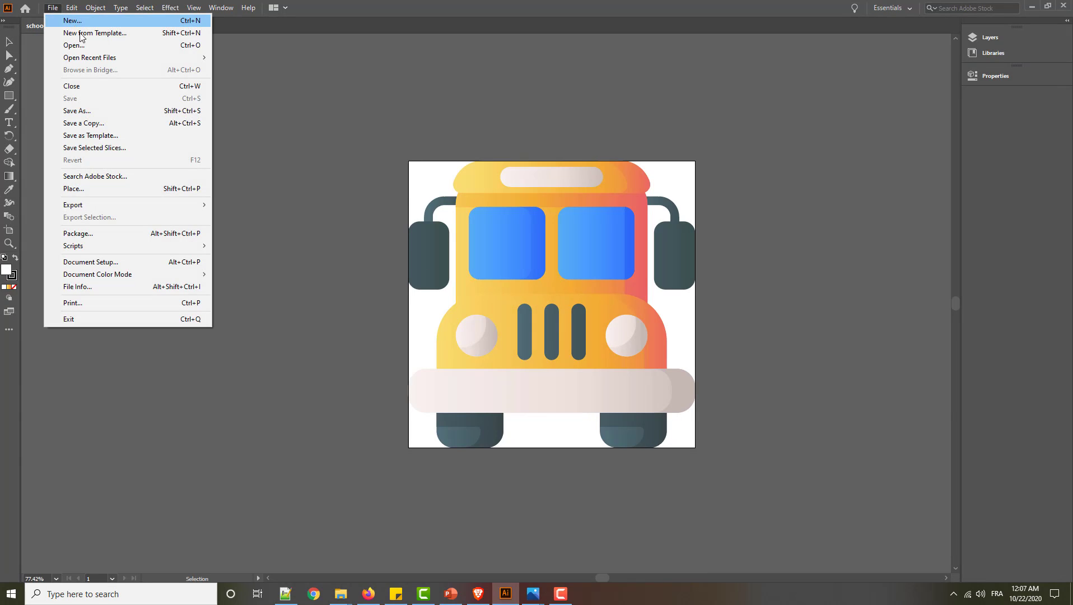
{"action": "mouse_move", "coordinate": [176, 201]}
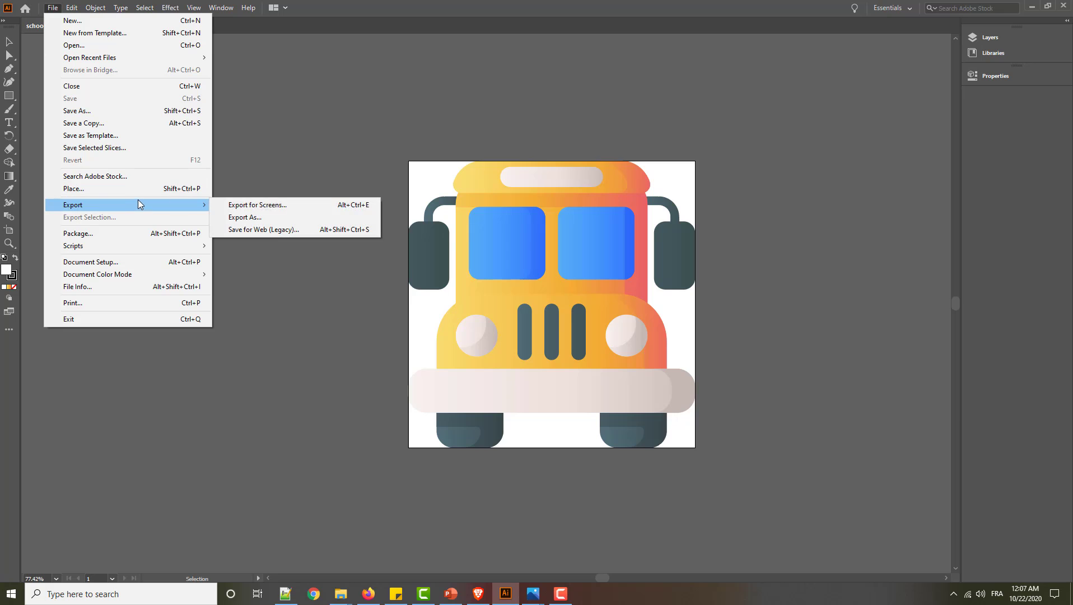
{"action": "left_click", "coordinate": [245, 218]}
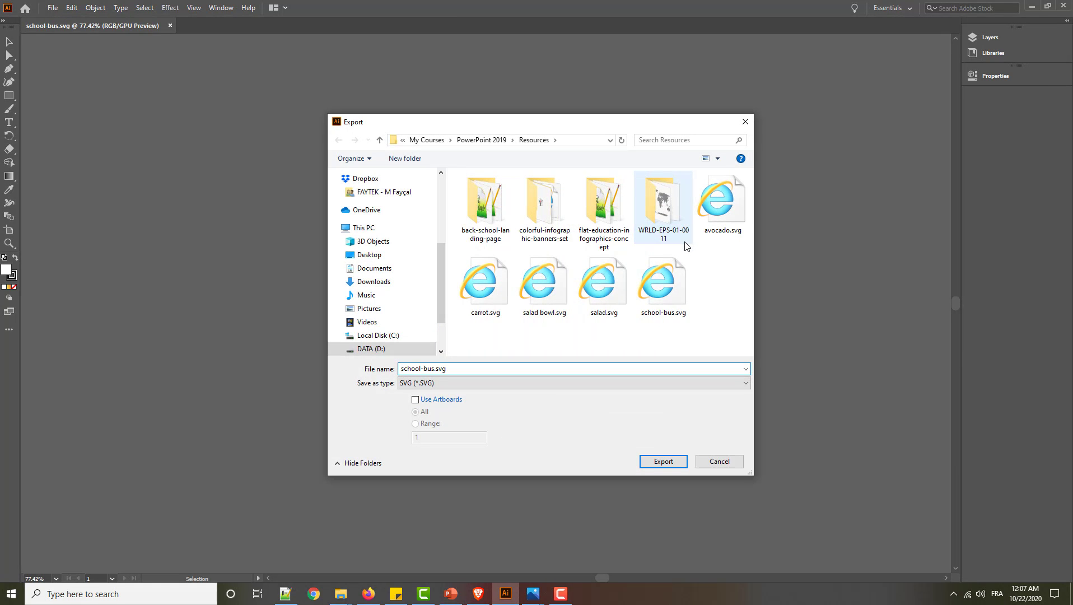
{"action": "key", "text": "Return"}
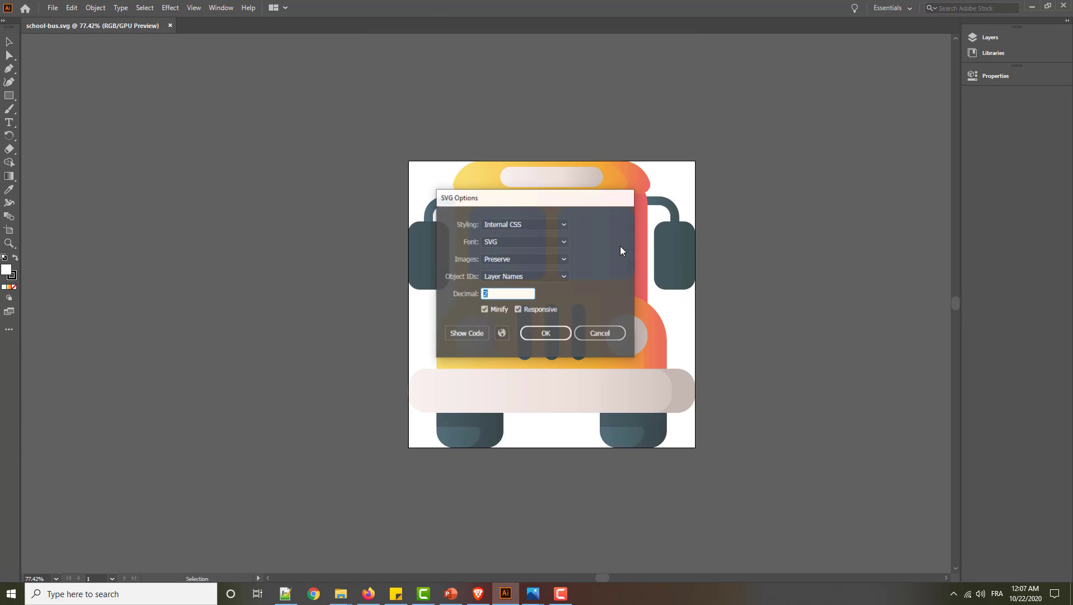
{"action": "left_click", "coordinate": [545, 335]}
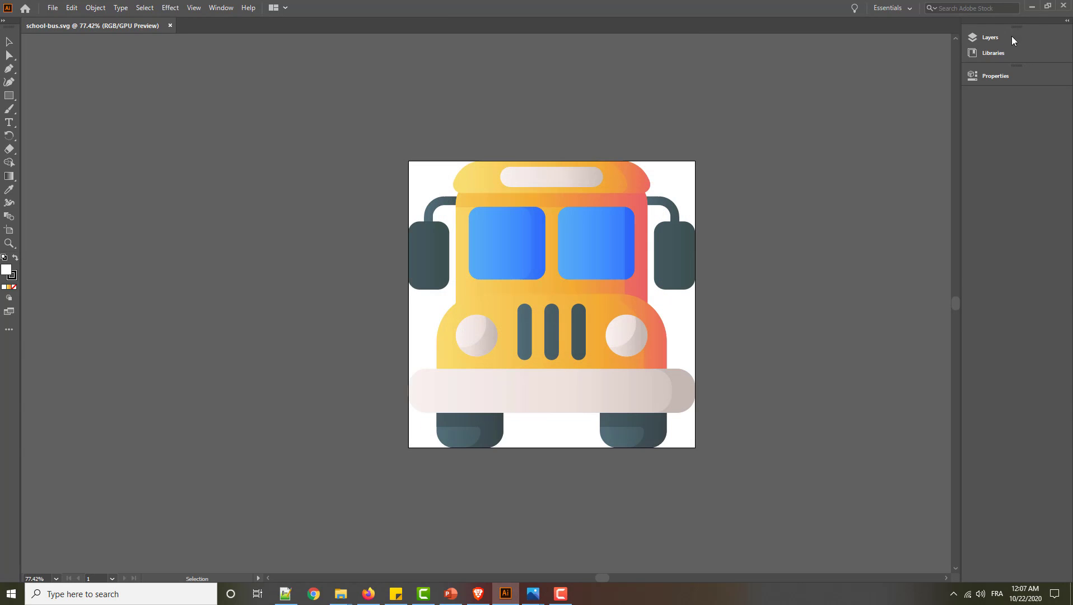
Drag EMF school-bus.svg onto slide 5 and position it on the left beside the infographic.
{"action": "left_click", "coordinate": [1030, 7]}
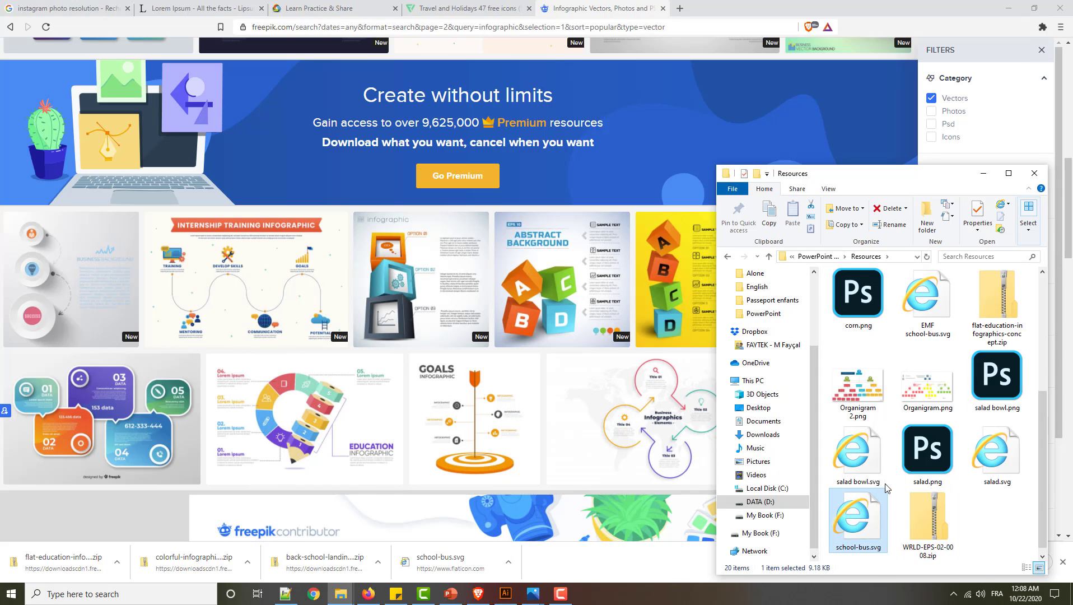
{"action": "left_click", "coordinate": [927, 314]}
{"action": "left_click_drag", "start_coordinate": [937, 305], "coordinate": [373, 309]}
{"action": "left_click_drag", "start_coordinate": [551, 167], "coordinate": [406, 163]}
Ungroup the school bus graphic, accepting conversion to a Microsoft Office drawing object.
{"action": "right_click", "coordinate": [470, 222]}
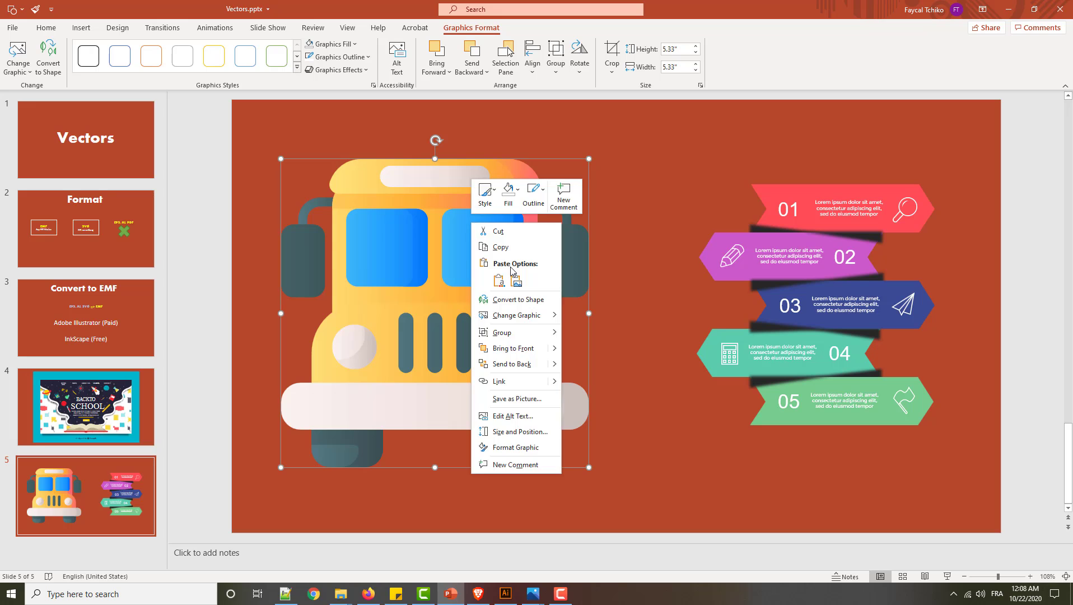
{"action": "mouse_move", "coordinate": [548, 334]}
{"action": "left_click", "coordinate": [567, 365]}
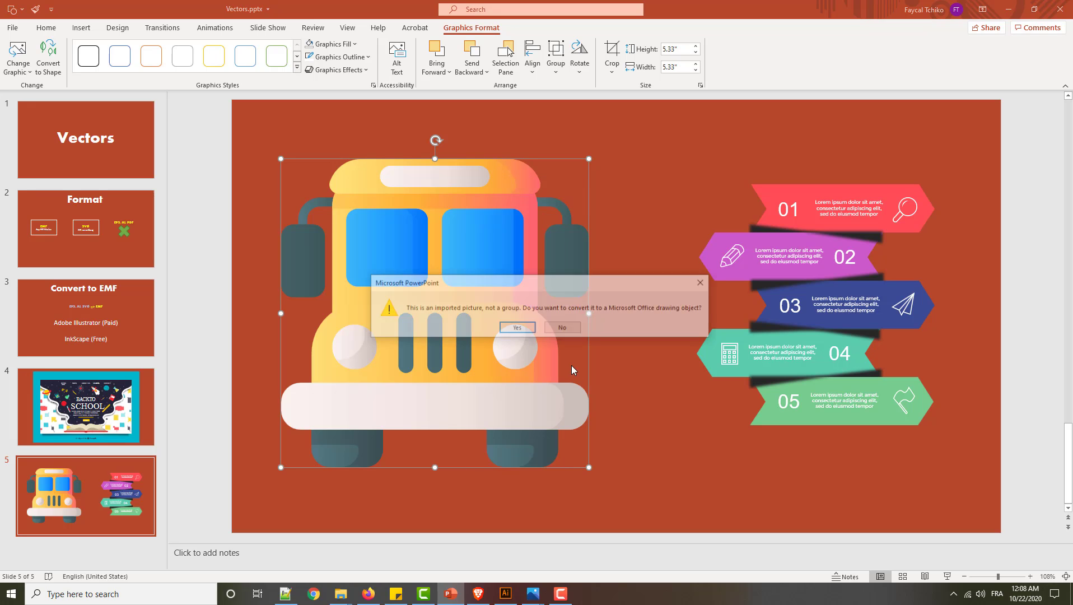
{"action": "left_click", "coordinate": [517, 328]}
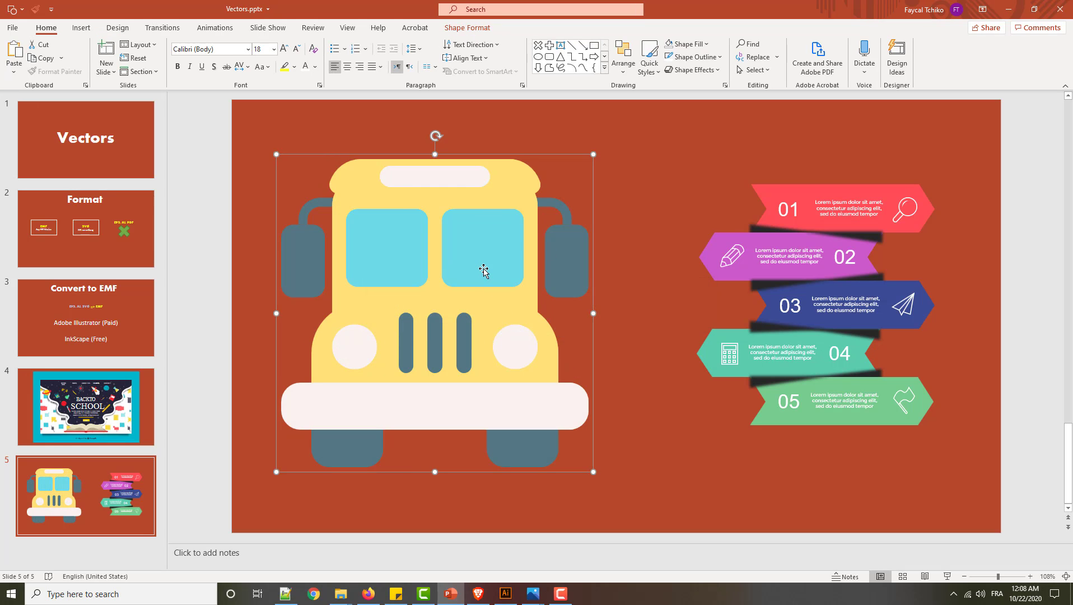
Test the bus windows and right mirror as separate shapes, restoring the left window's position.
{"action": "left_click", "coordinate": [473, 244]}
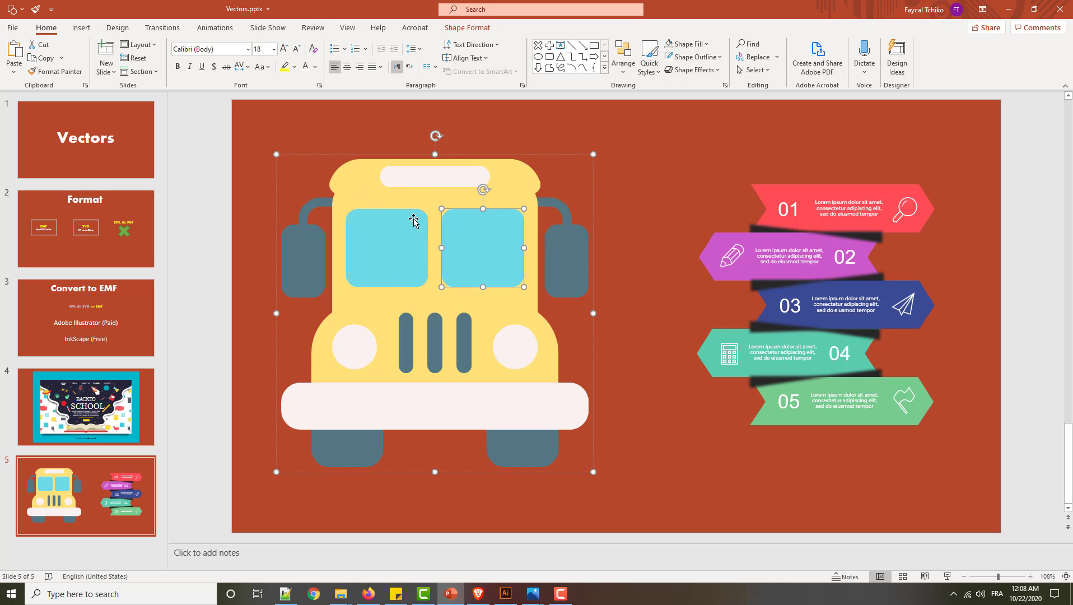
{"action": "left_click", "coordinate": [378, 232]}
{"action": "mouse_move", "coordinate": [394, 252]}
{"action": "left_mouse_down"}
{"action": "mouse_move", "coordinate": [658, 484]}
{"action": "mouse_move", "coordinate": [383, 242]}
{"action": "mouse_move", "coordinate": [376, 249]}
{"action": "left_mouse_up"}
{"action": "mouse_move", "coordinate": [577, 268]}
{"action": "left_mouse_down"}
{"action": "mouse_move", "coordinate": [607, 282]}
{"action": "mouse_move", "coordinate": [570, 268]}
{"action": "mouse_move", "coordinate": [579, 256]}
{"action": "left_mouse_up"}
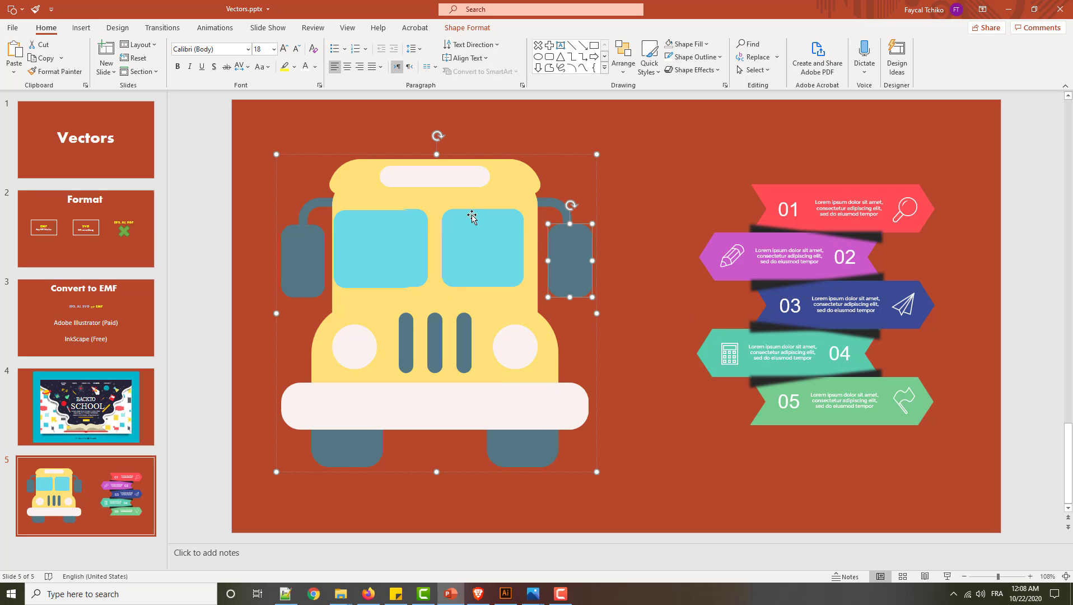
{"action": "left_click_drag", "start_coordinate": [381, 249], "coordinate": [383, 246]}
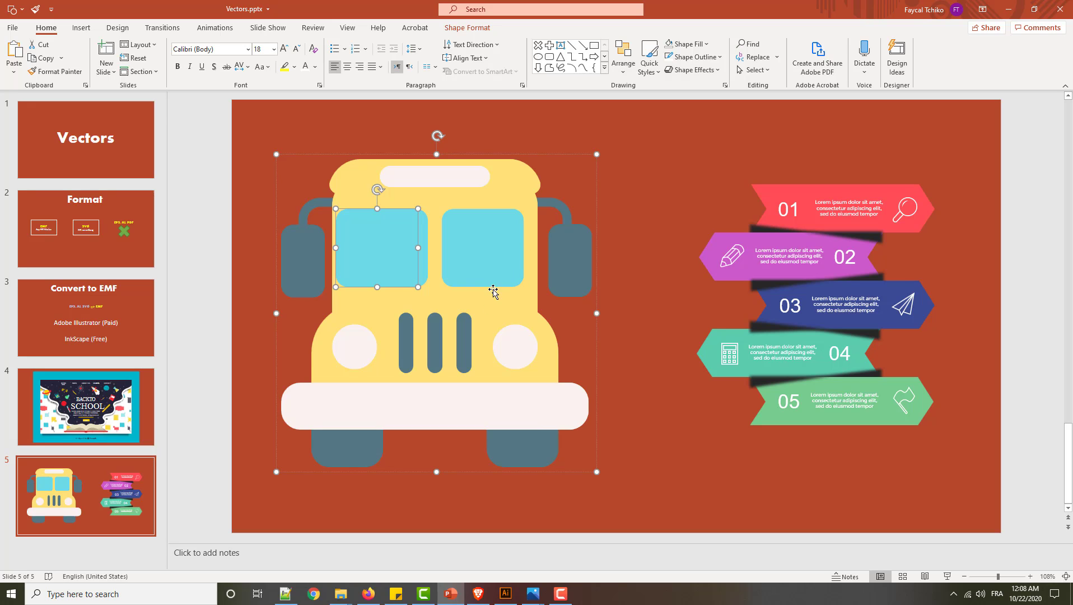
{"action": "left_click", "coordinate": [358, 168]}
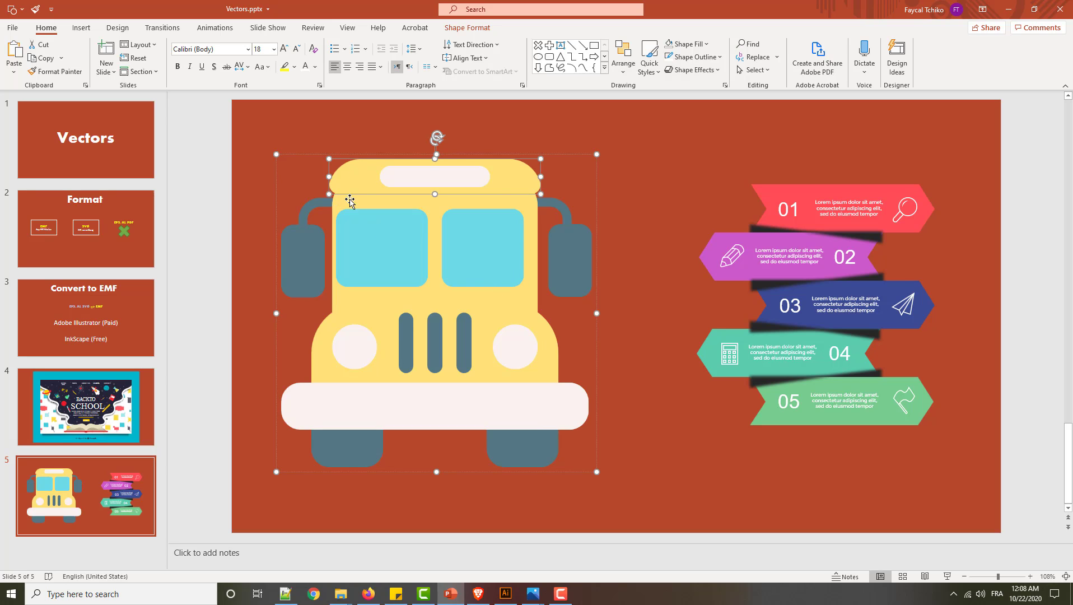
Fill the bus's top roof shape dark green via Shape Format > Shape Fill.
{"action": "left_click", "coordinate": [388, 308]}
{"action": "left_click", "coordinate": [353, 184]}
{"action": "left_click", "coordinate": [453, 28]}
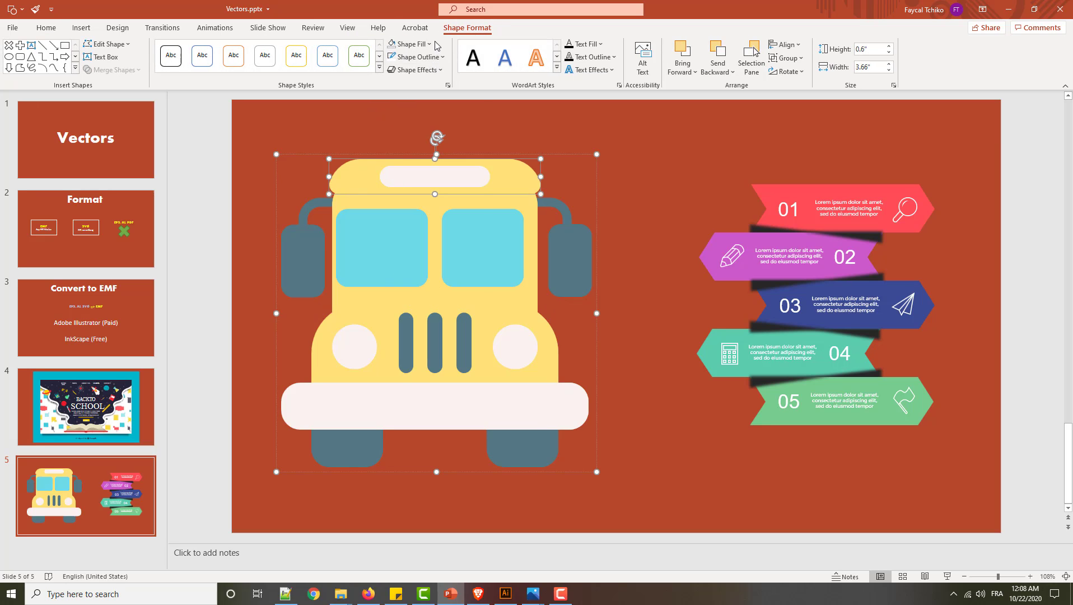
{"action": "left_click", "coordinate": [428, 44]}
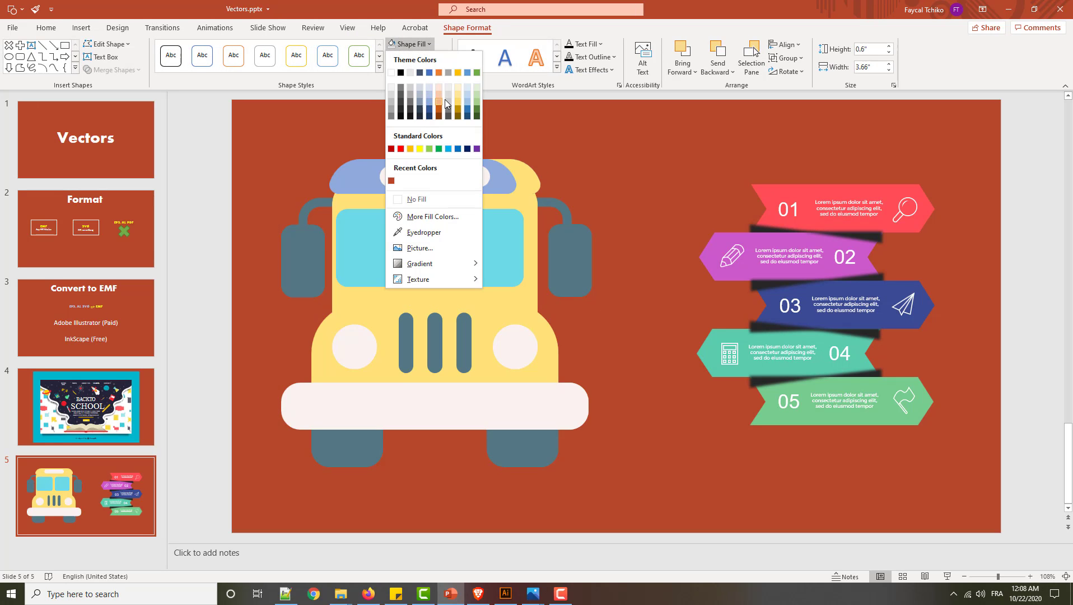
{"action": "left_click", "coordinate": [475, 110]}
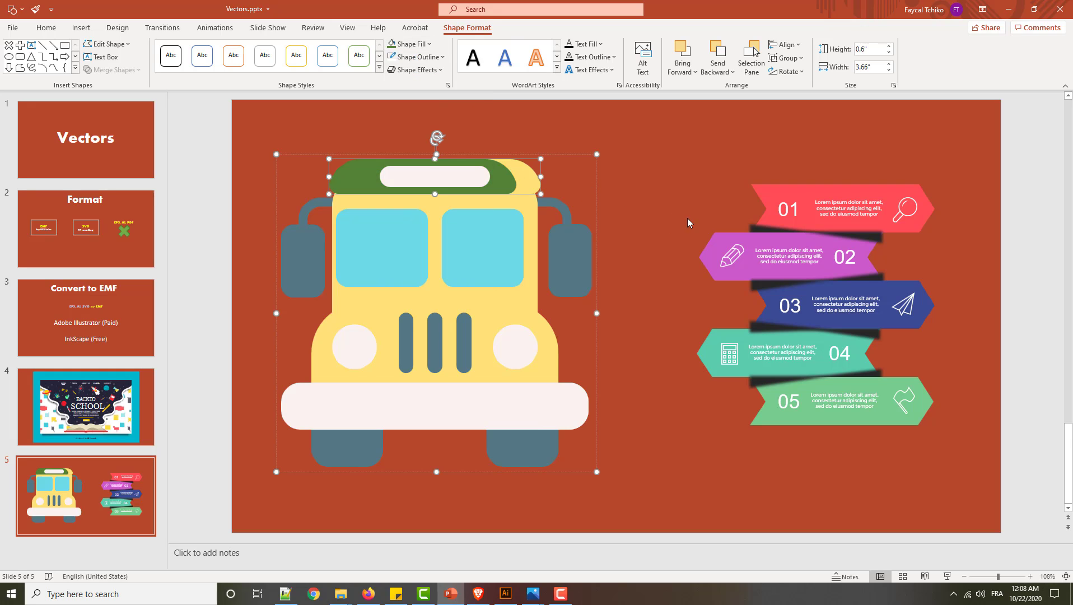